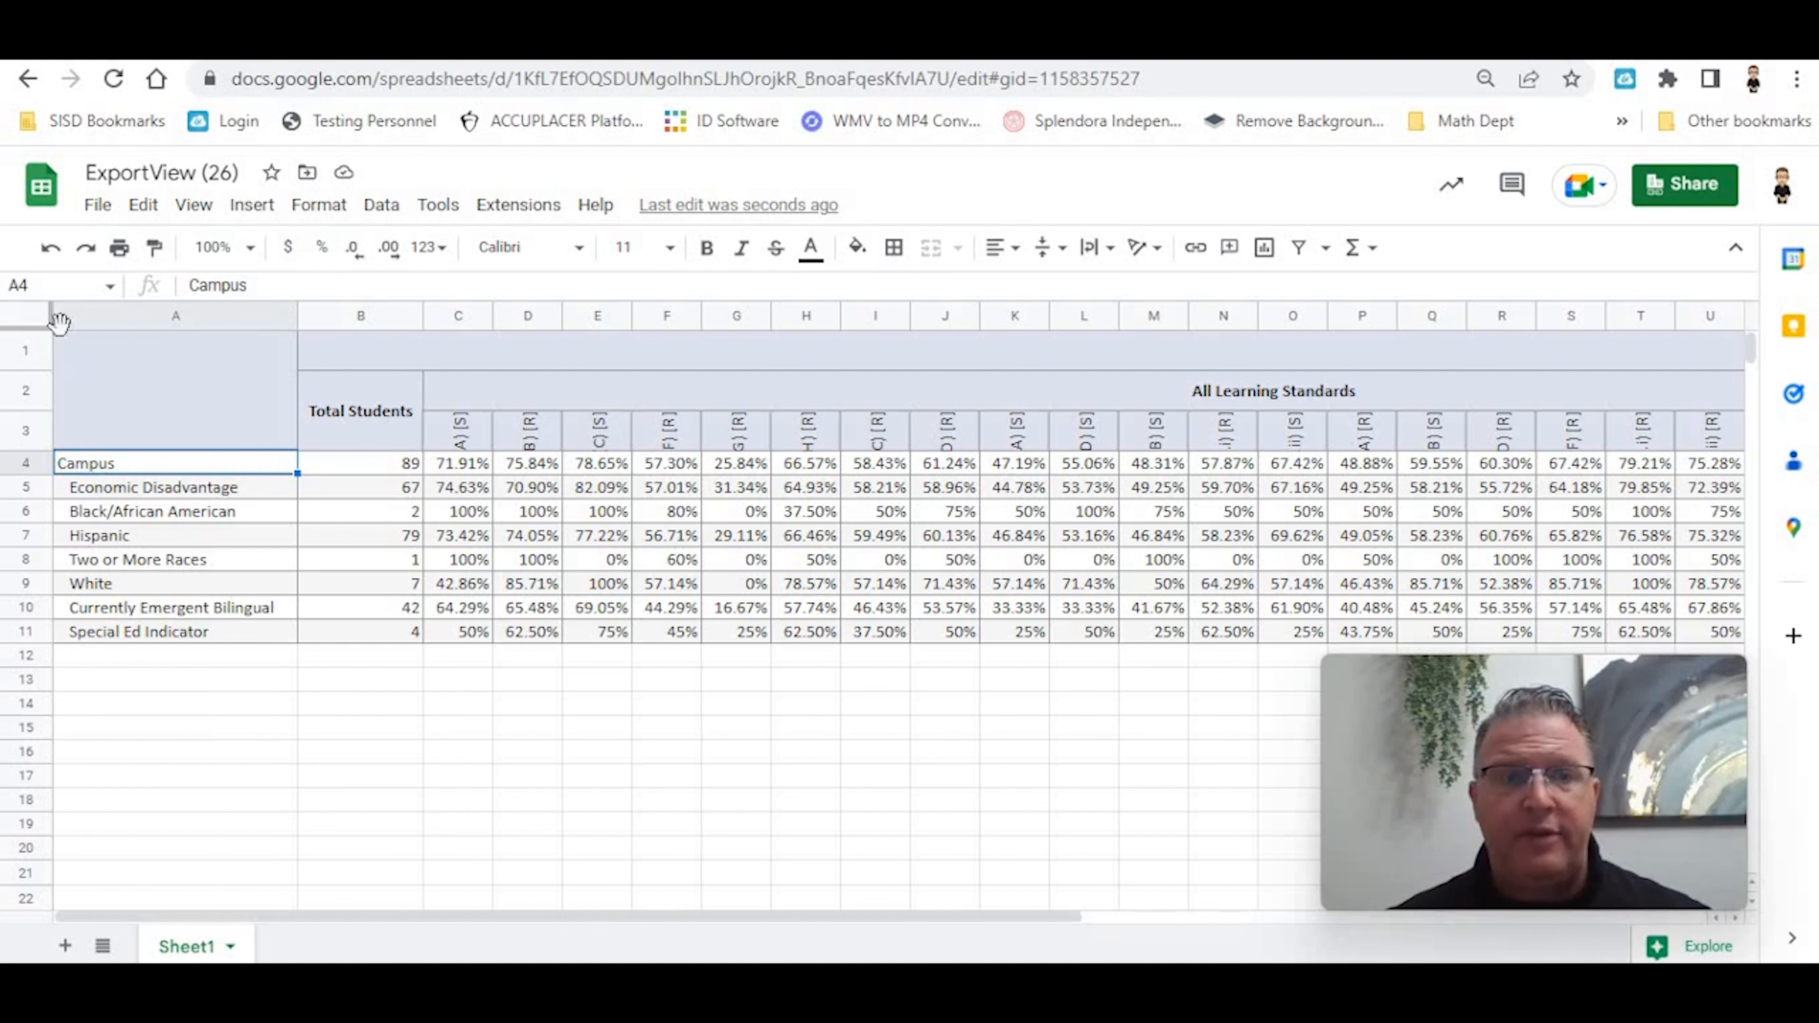
# Step: Unmerge all merged cells in the entire Sheet1
pyautogui.click(21, 316)
pyautogui.click(321, 206)
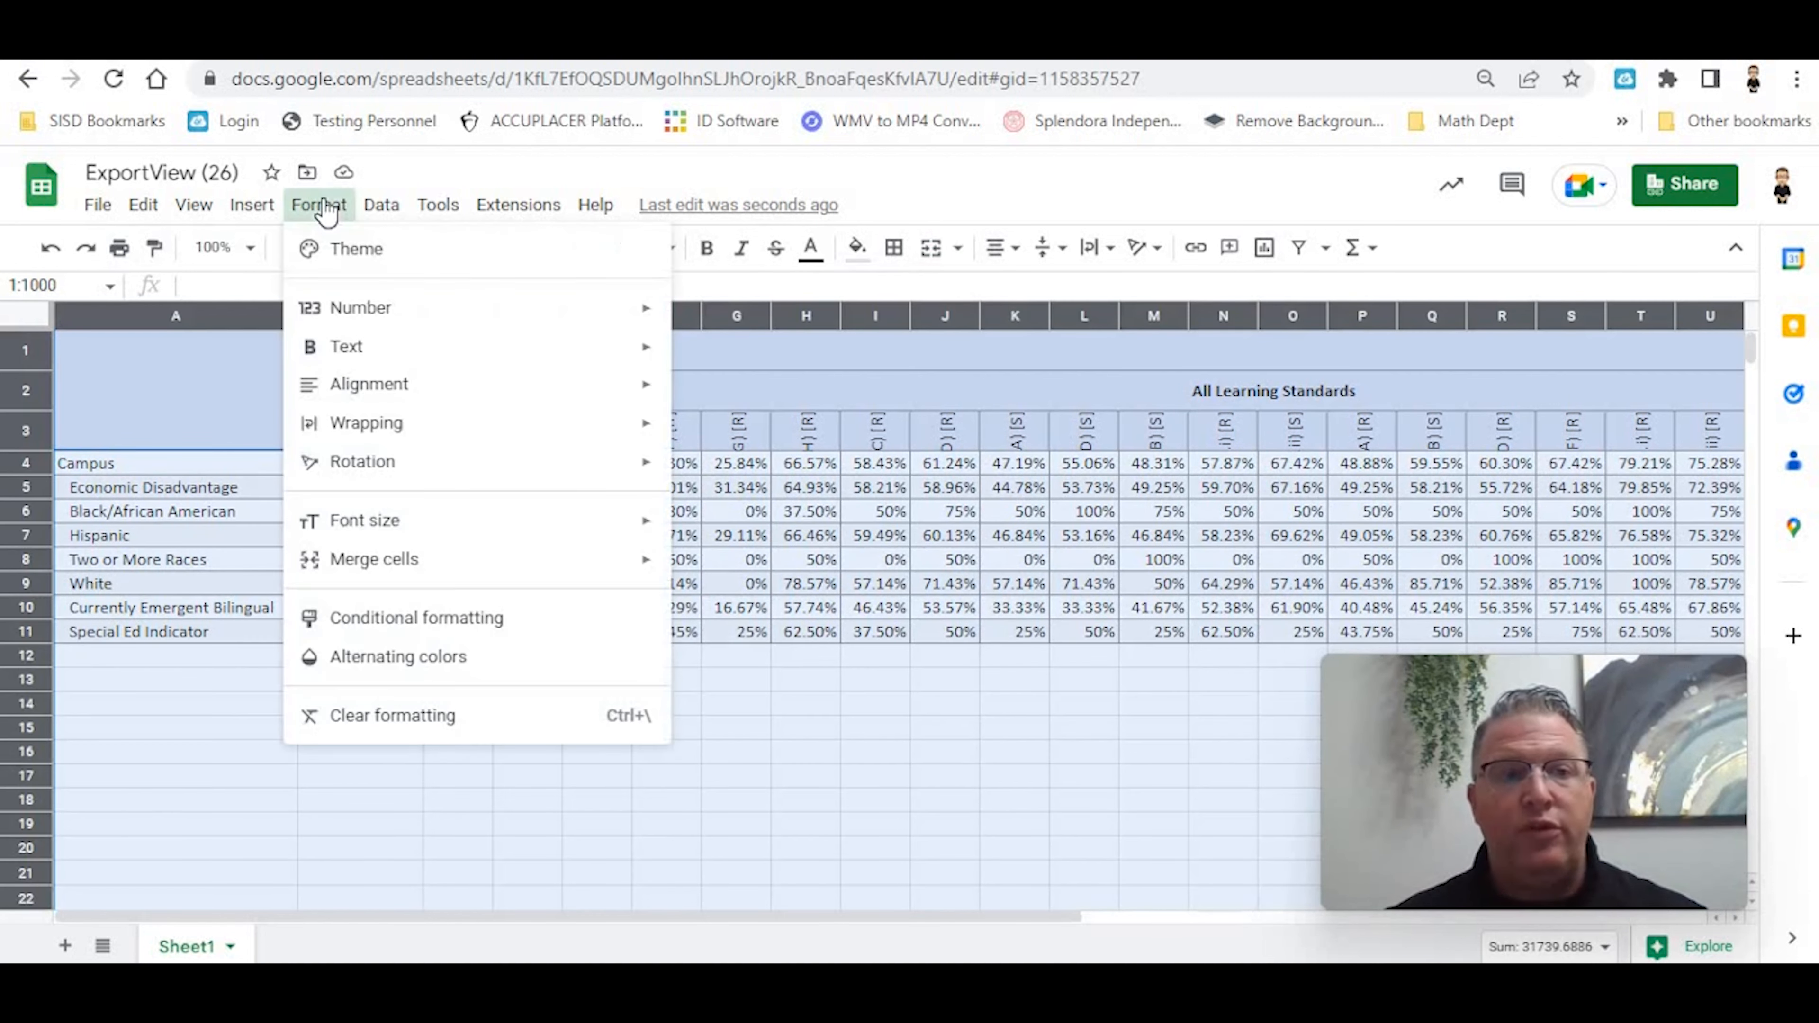
pyautogui.moveTo(435, 562)
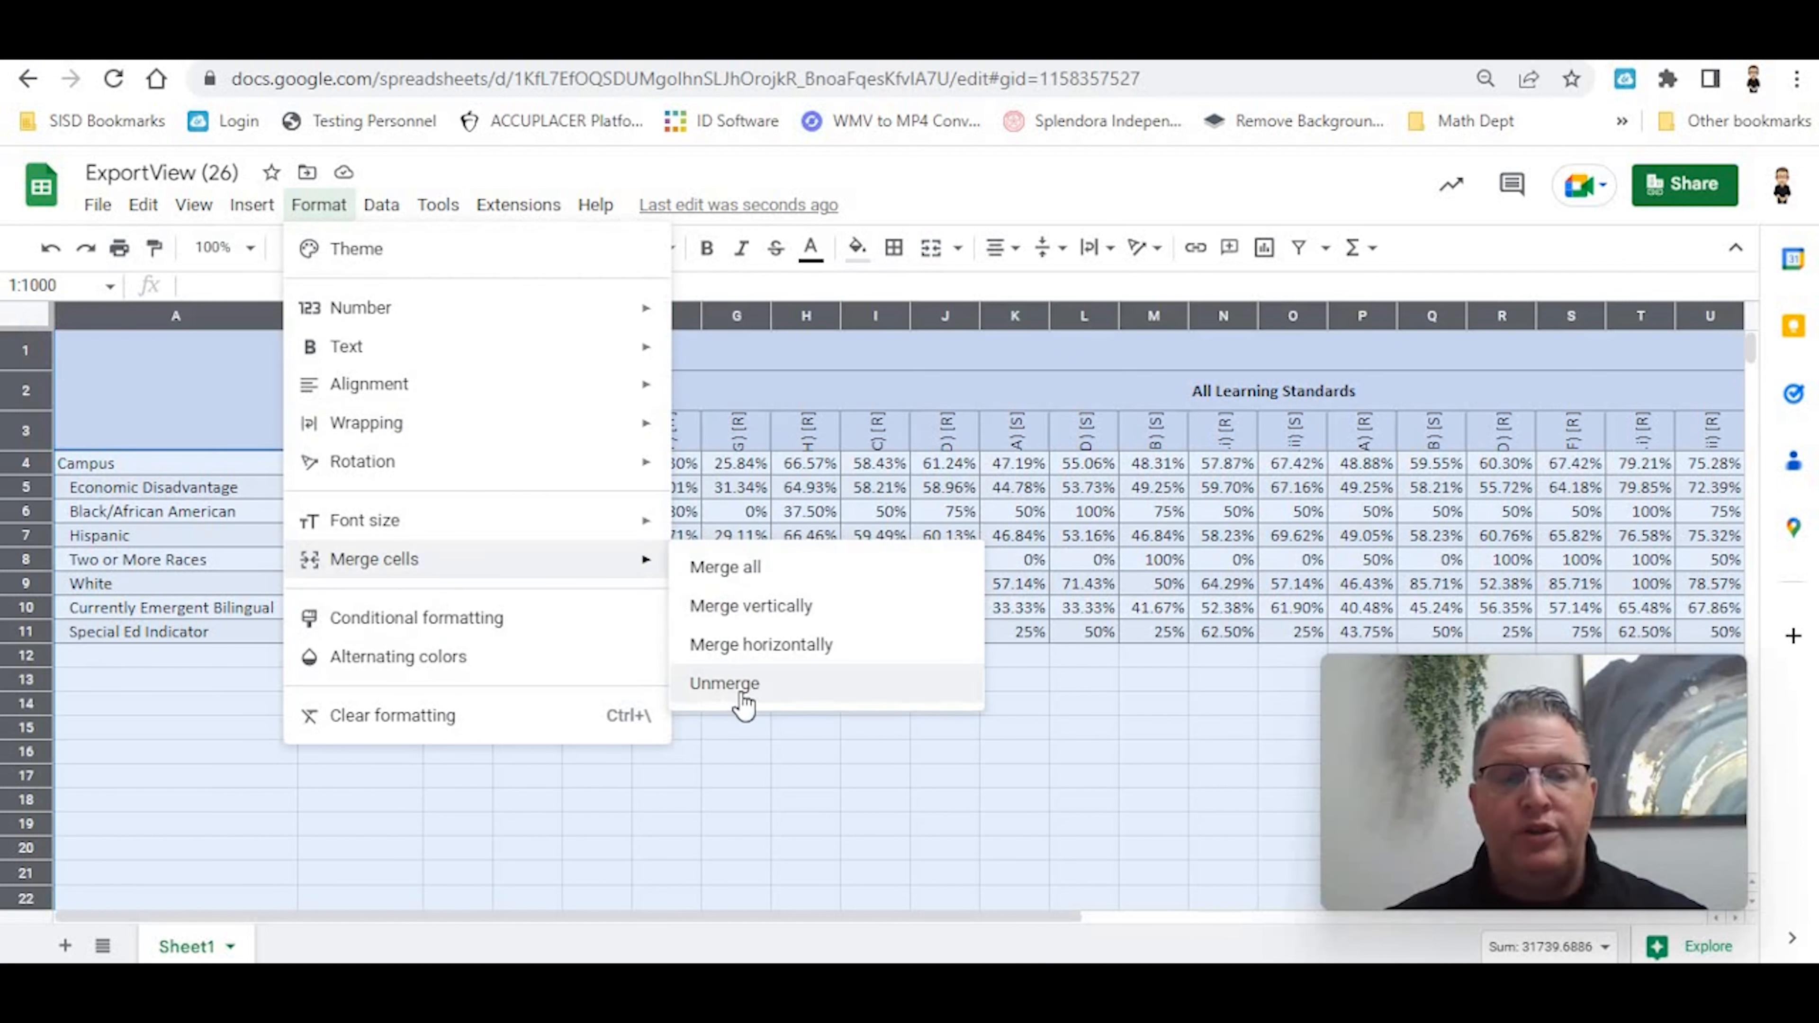
pyautogui.click(724, 683)
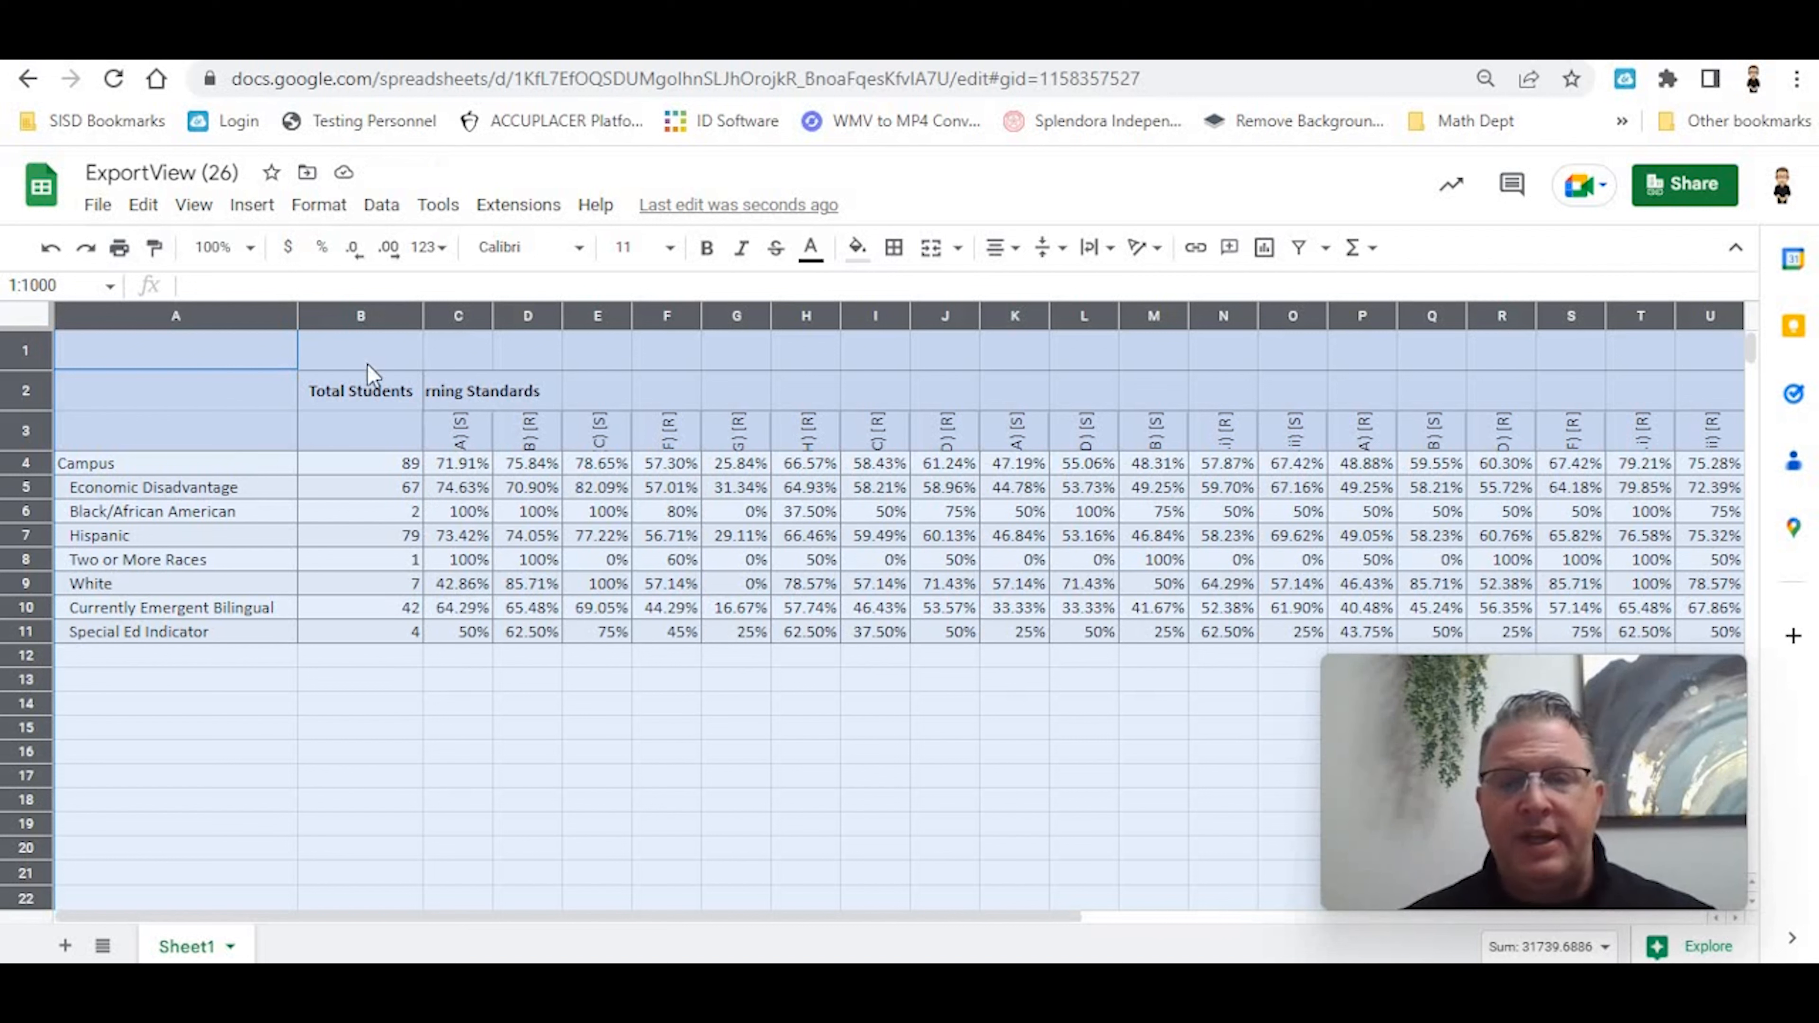
# Step: Fill the blank header cells in row 3 with "Title" in A3 and "Total Students" in B3
pyautogui.click(471, 389)
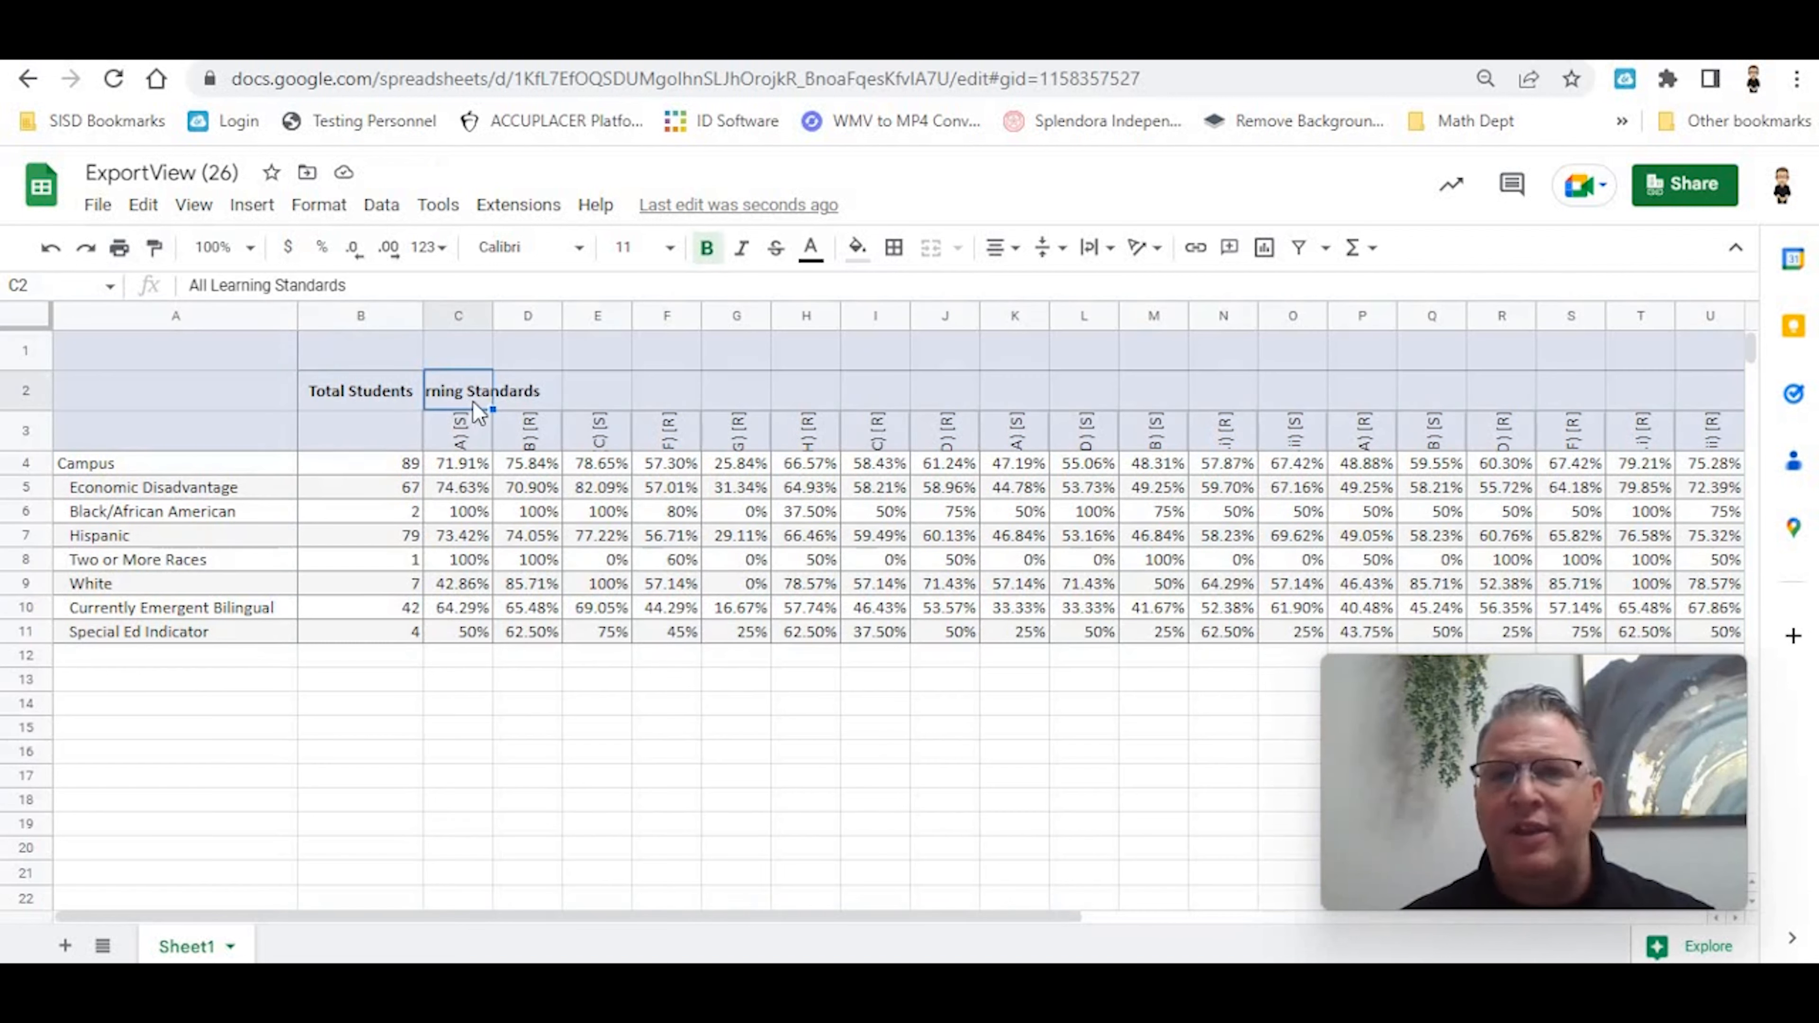
pyautogui.click(266, 438)
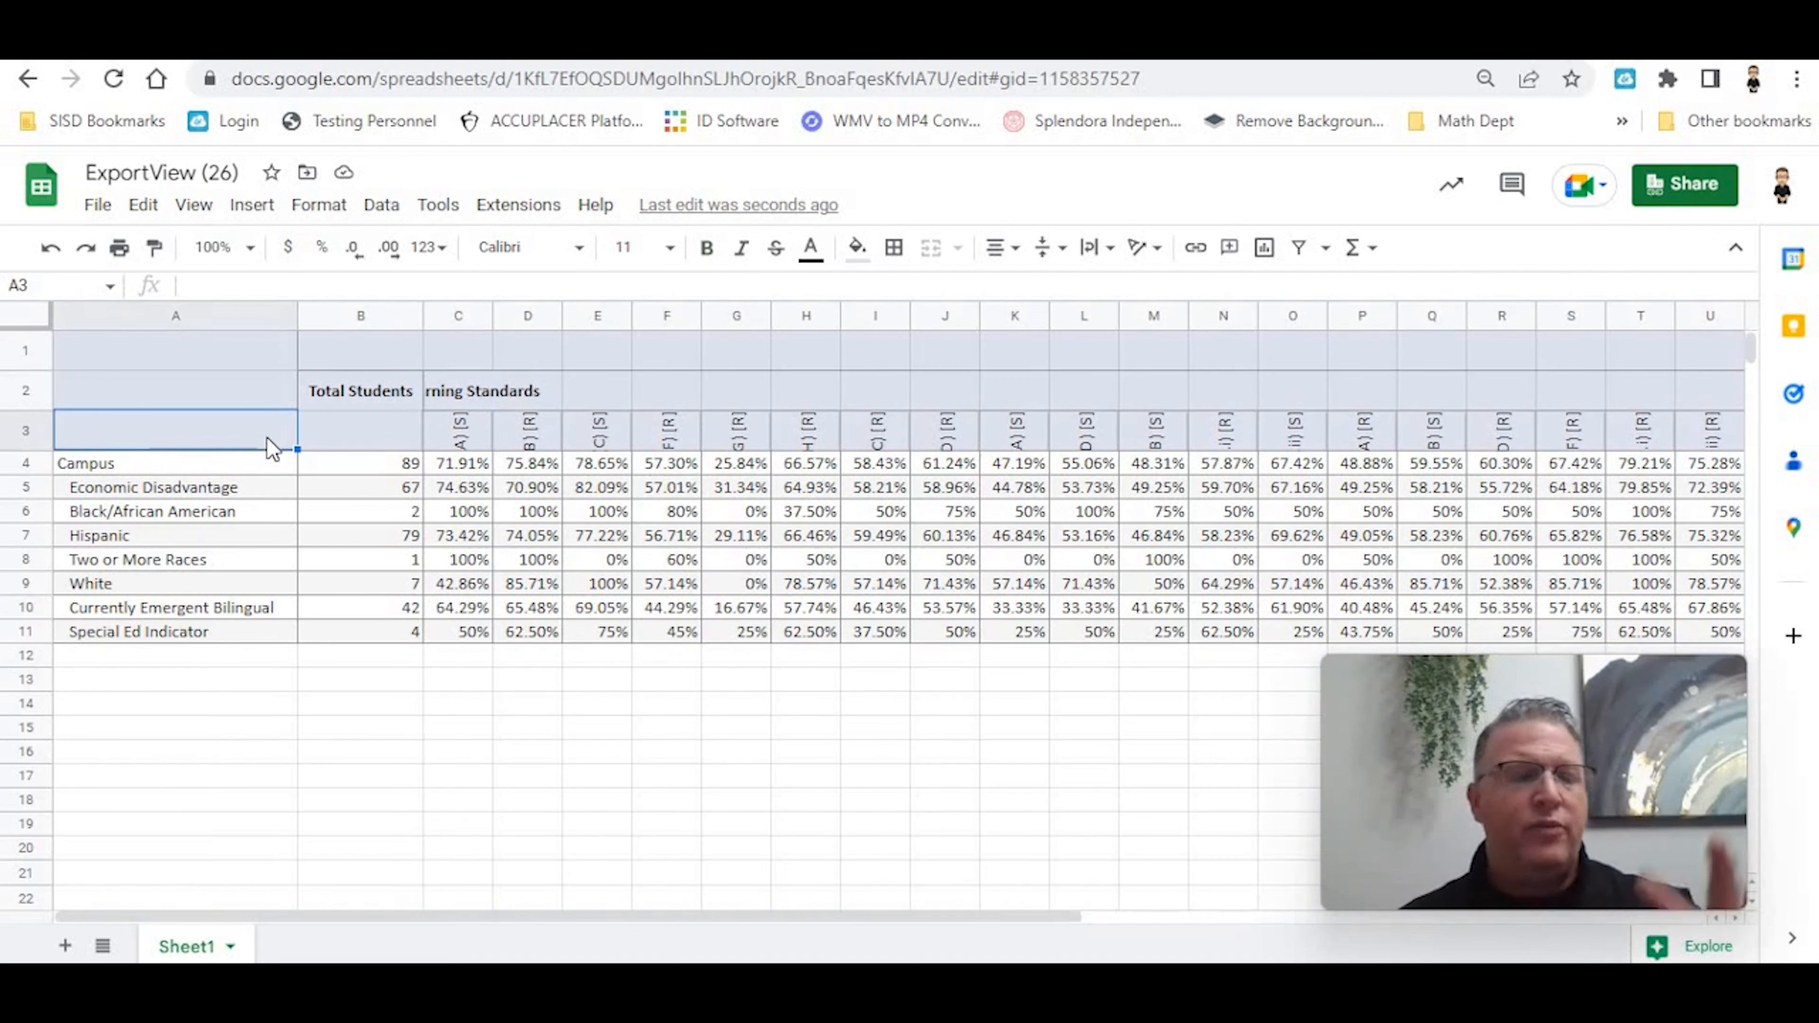
pyautogui.write('Title')
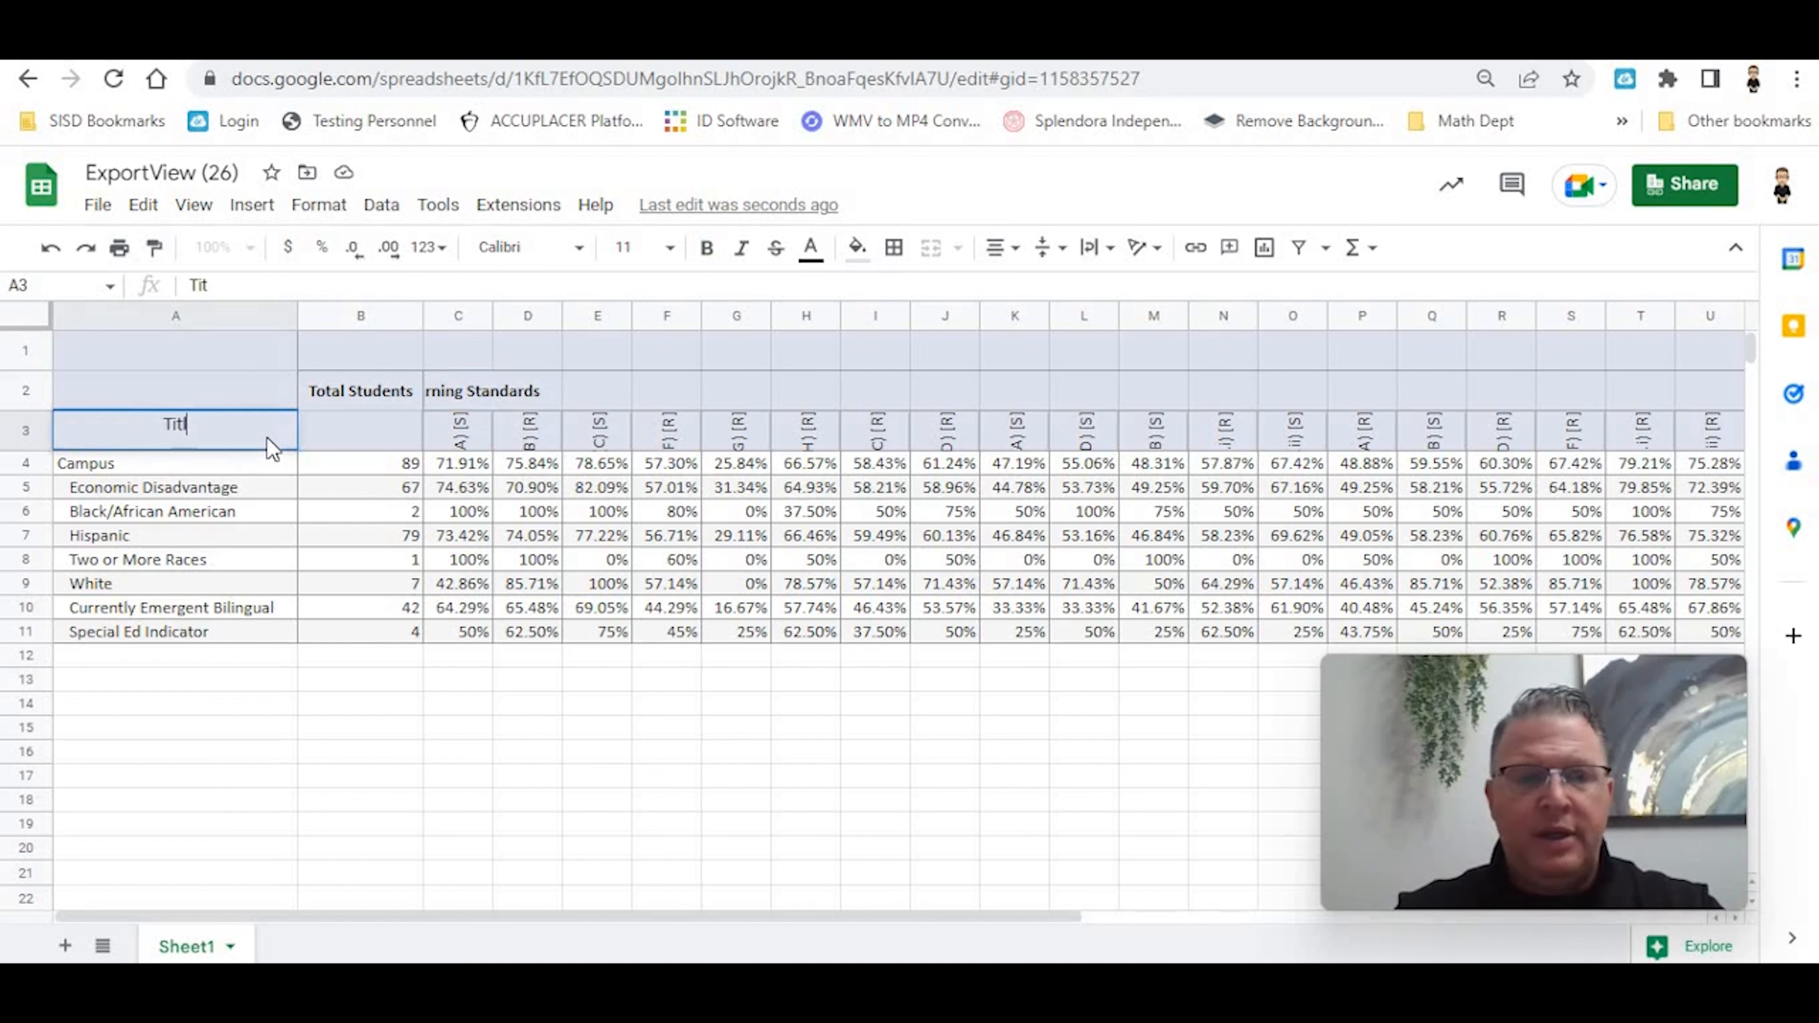
pyautogui.press('Tab')
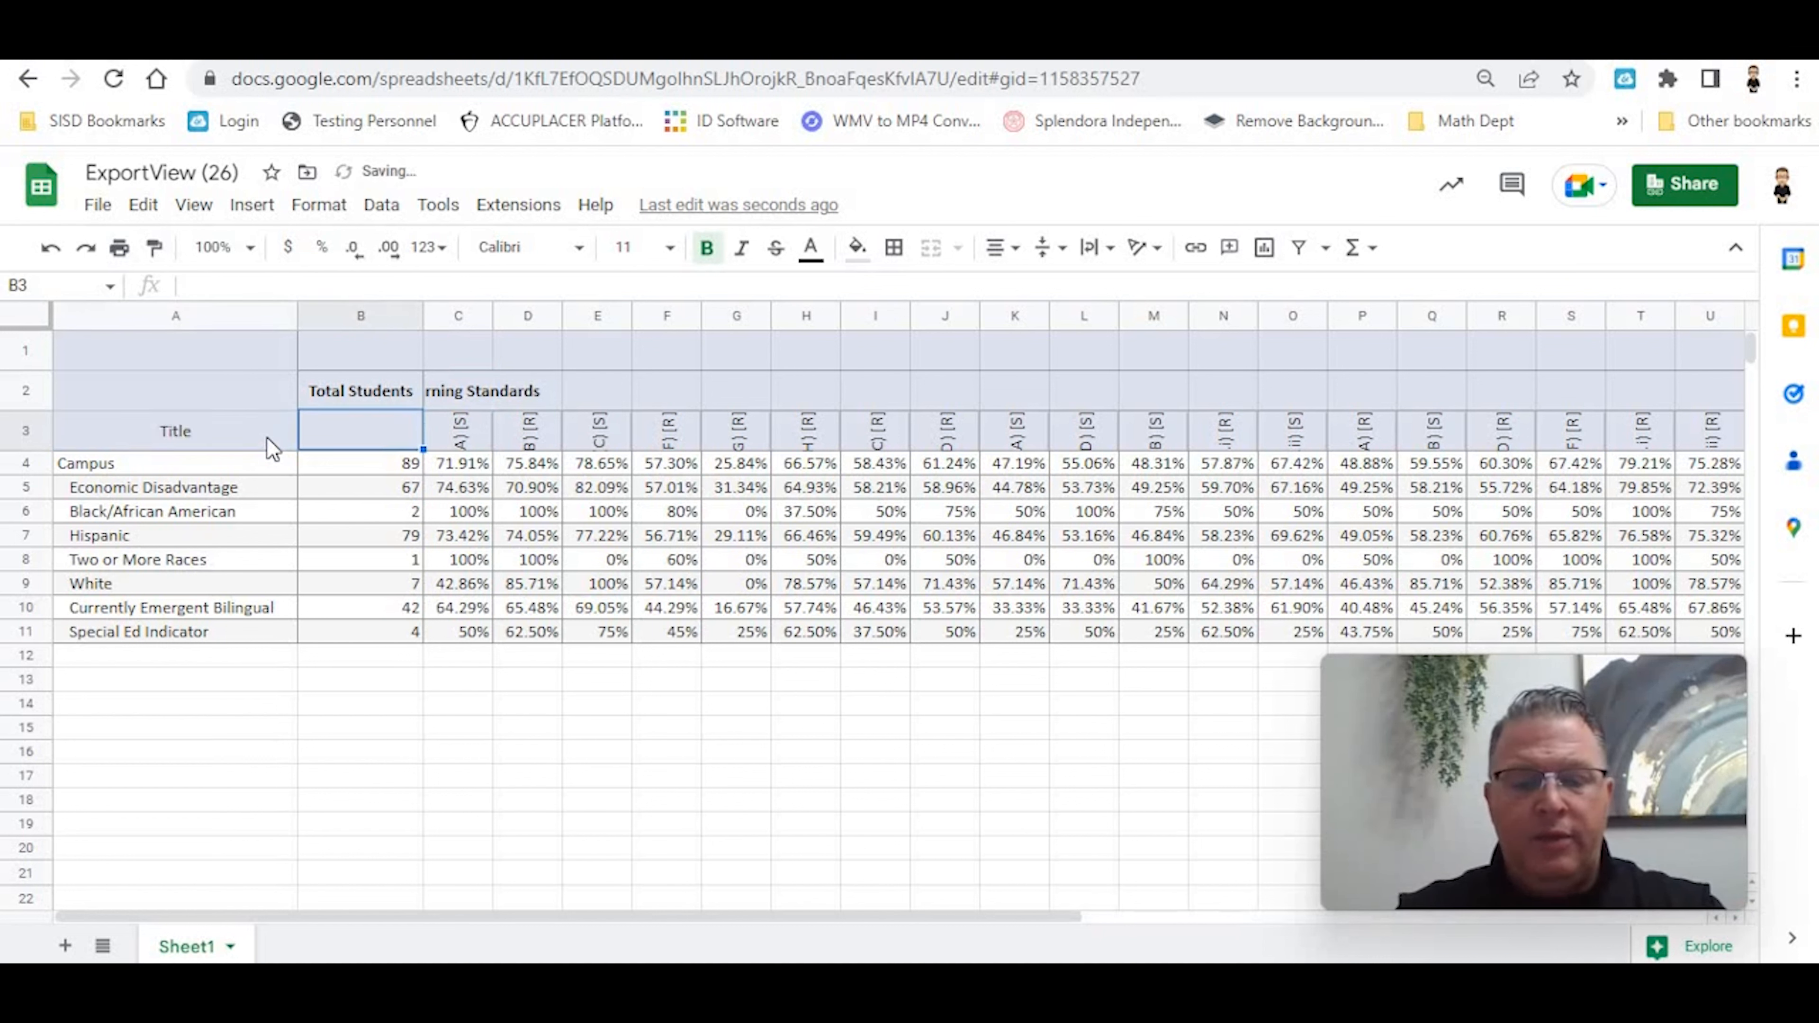
pyautogui.write('Total')
pyautogui.press('Tab')
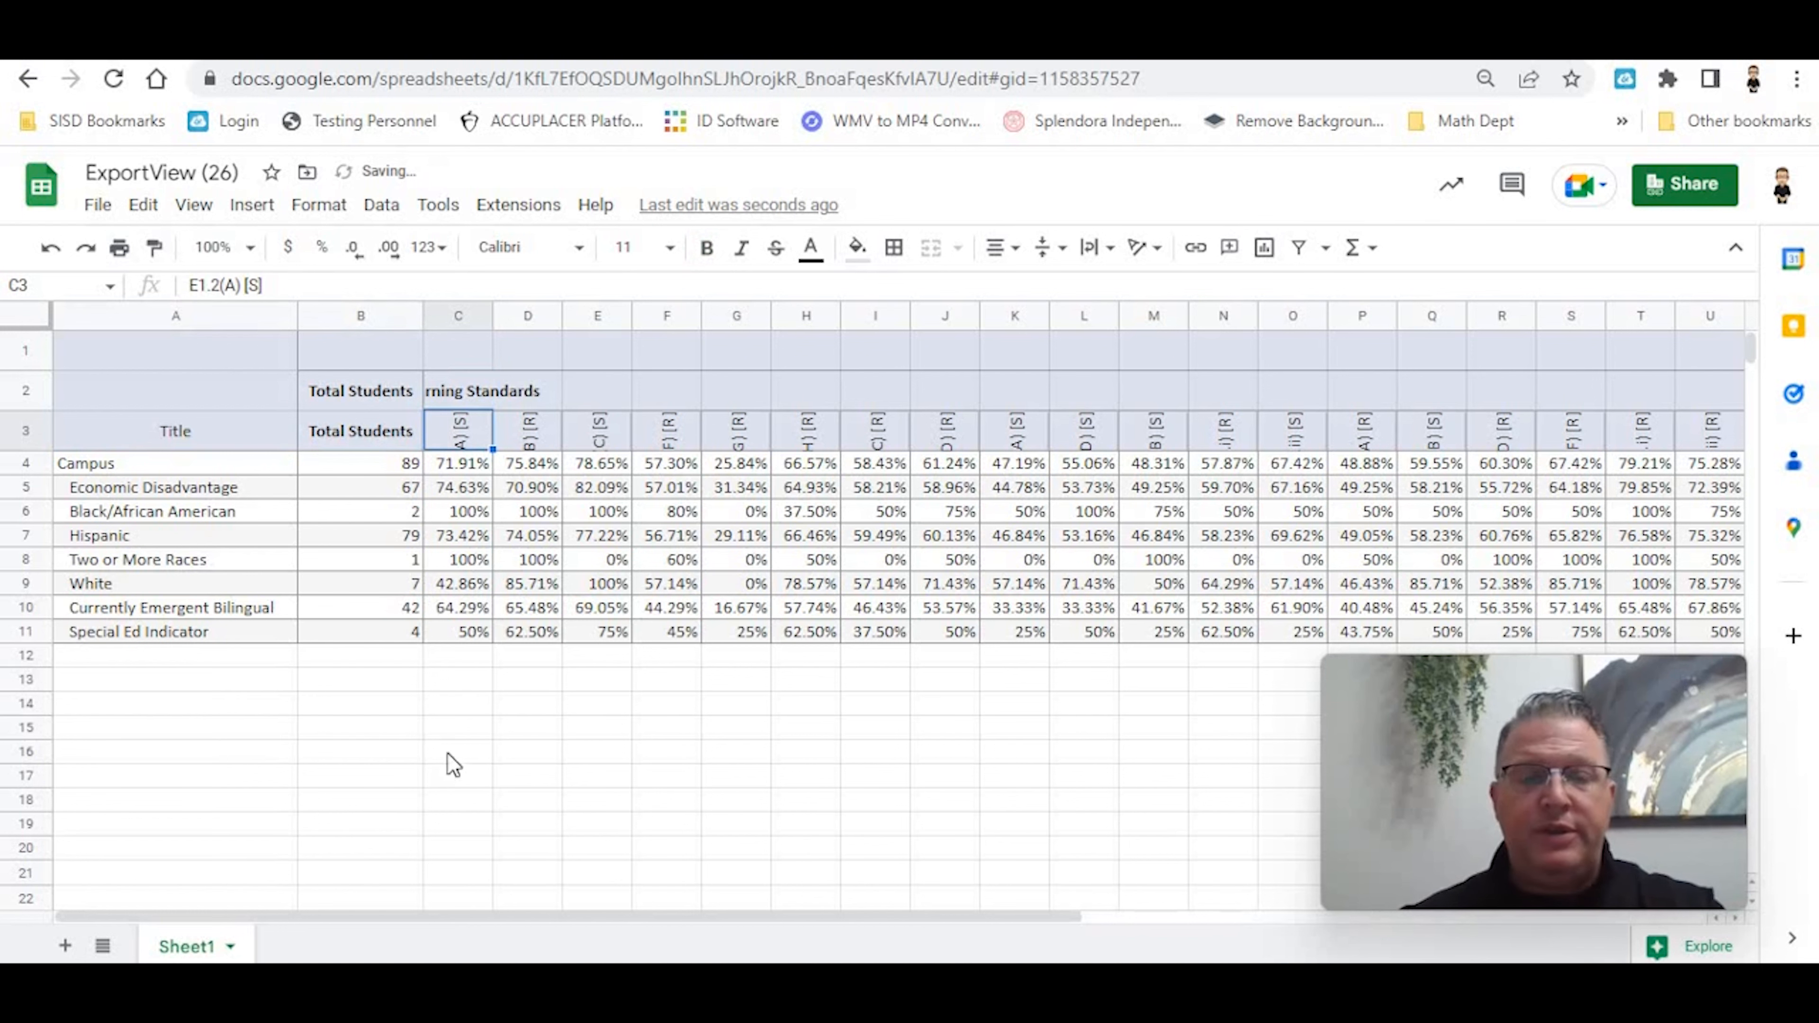
# Step: Copy the headings Raw Score through Masters from AB2:AG2 into row 3 directly below, starting at AB3
pyautogui.moveTo(558, 914); pyautogui.dragTo(1256, 878)
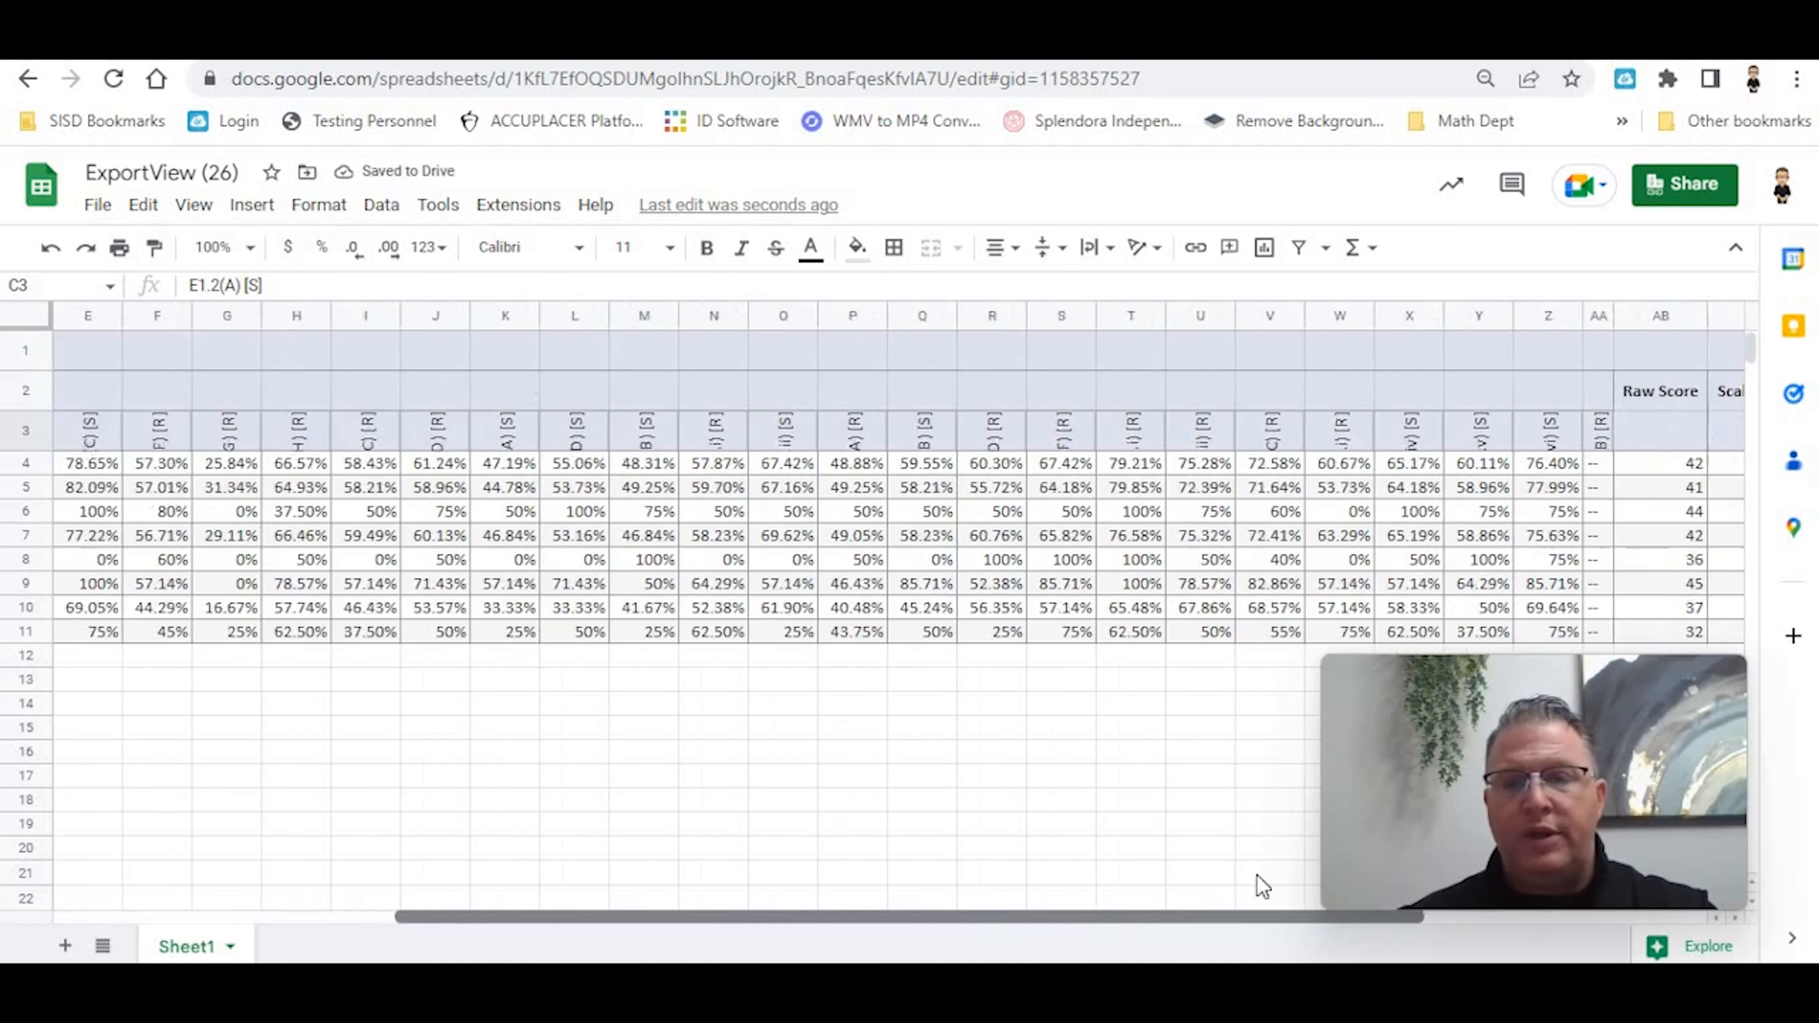
pyautogui.moveTo(1114, 391); pyautogui.dragTo(1227, 389)
pyautogui.click(1227, 388)
pyautogui.press('Return')
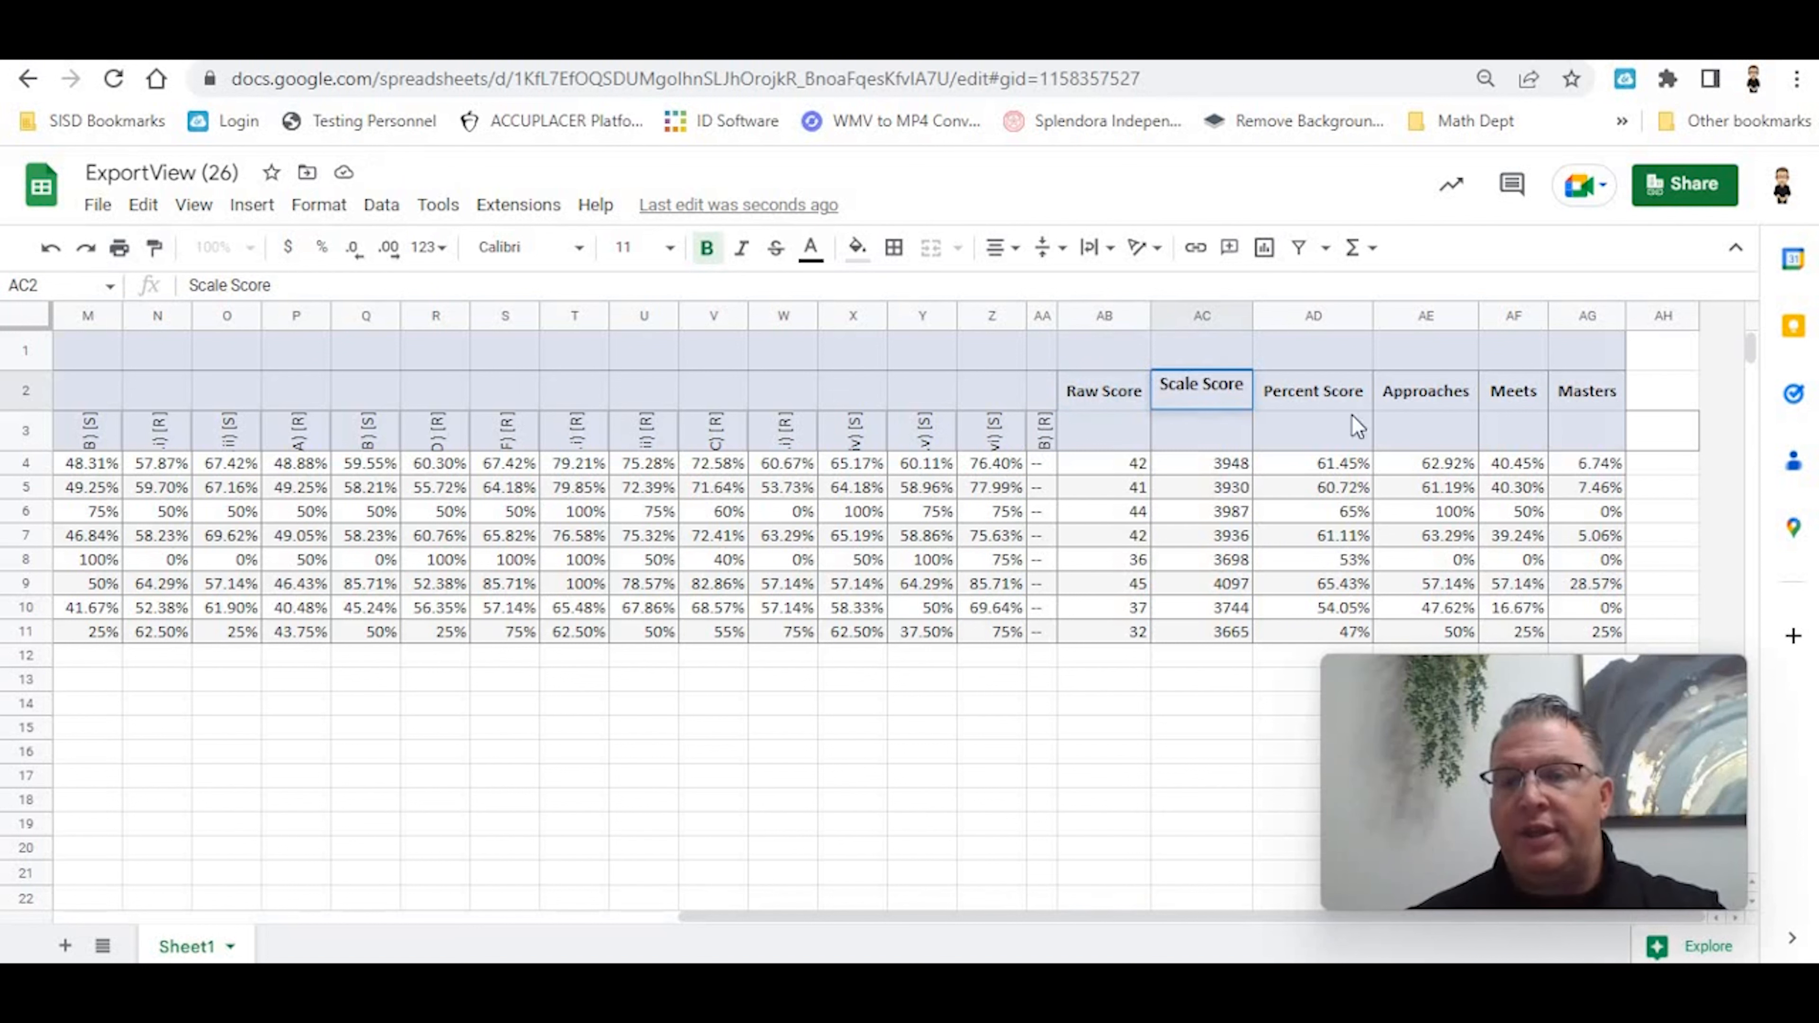
pyautogui.moveTo(1125, 401); pyautogui.dragTo(1580, 391)
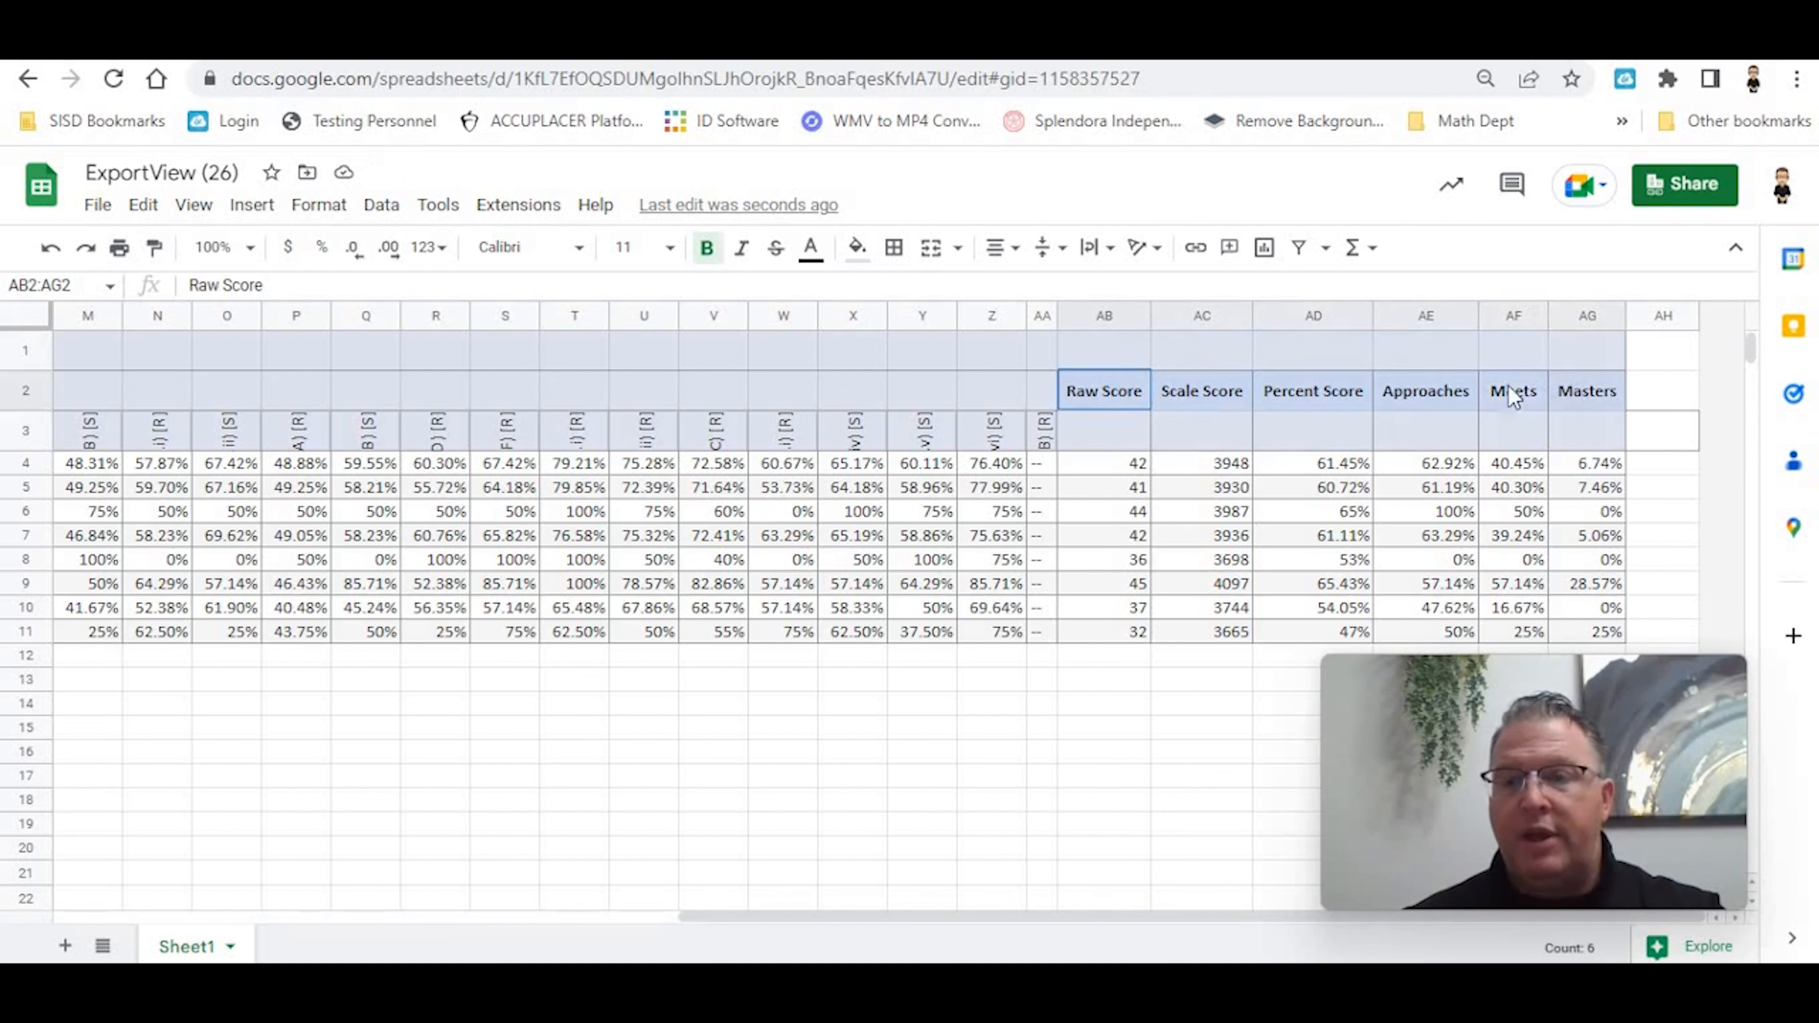
pyautogui.hotkey('ctrl', 'c')
pyautogui.click(1114, 443)
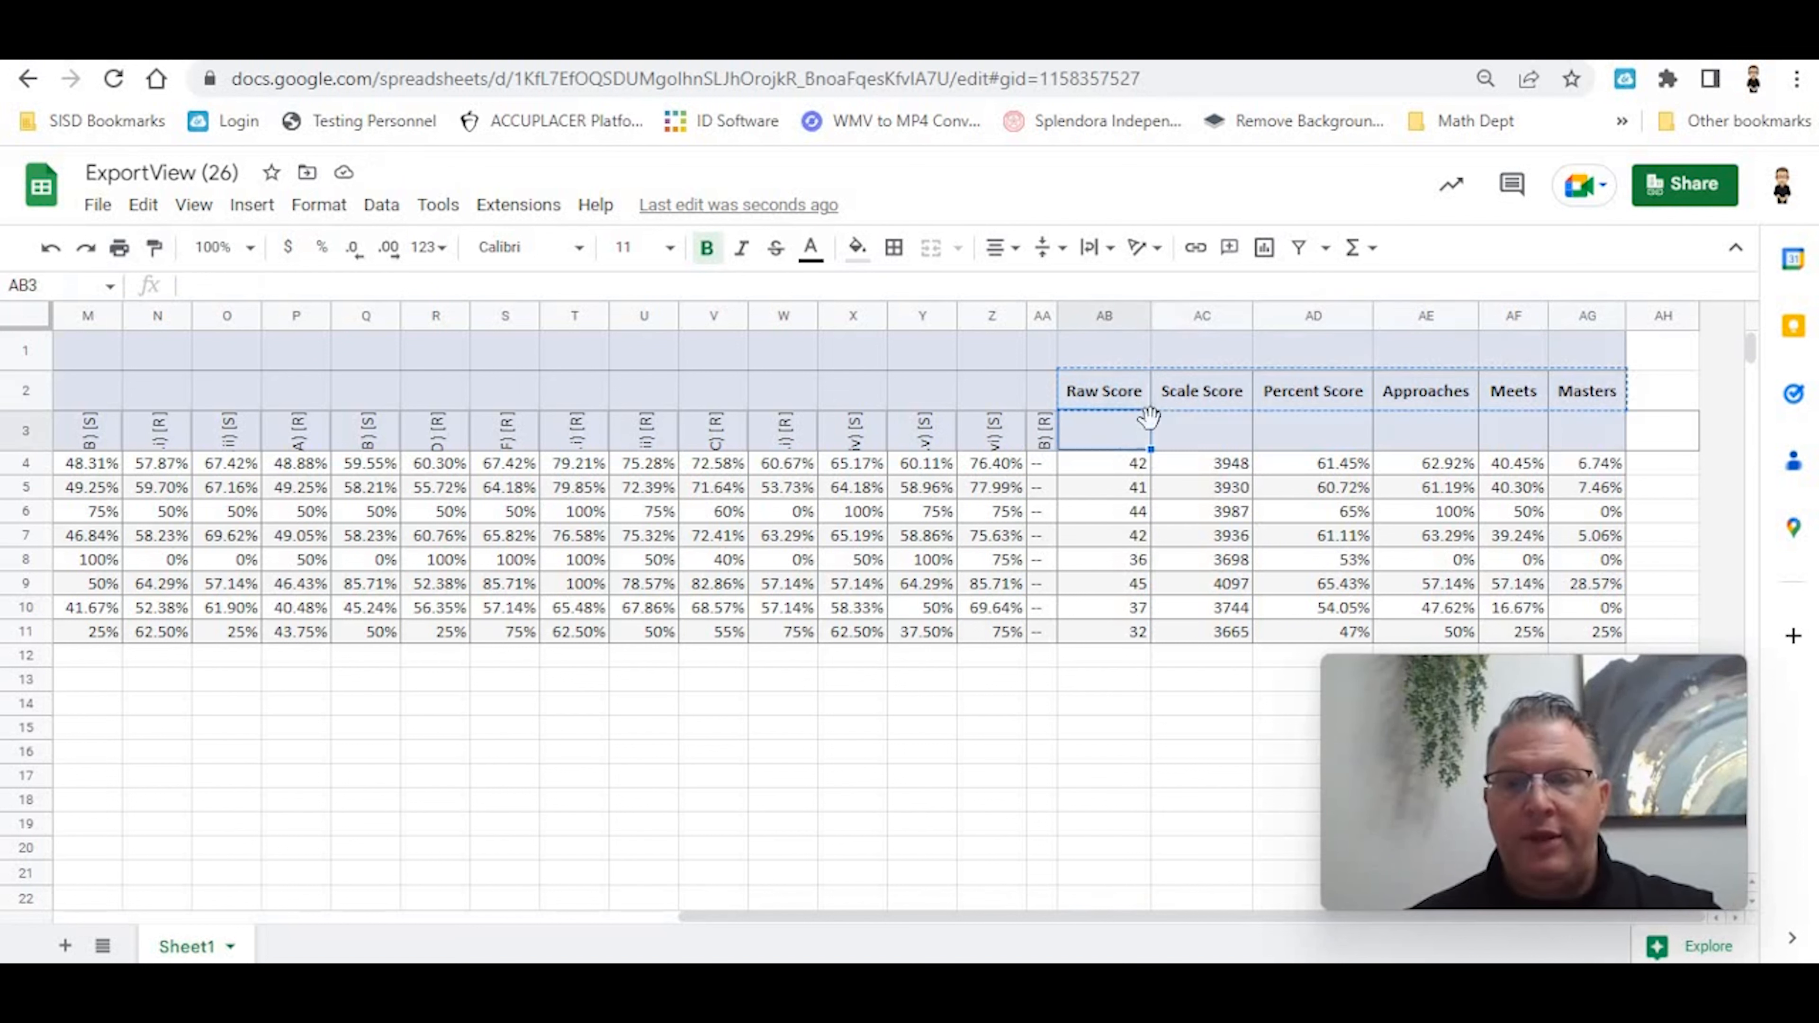
pyautogui.hotkey('ctrl', 'v')
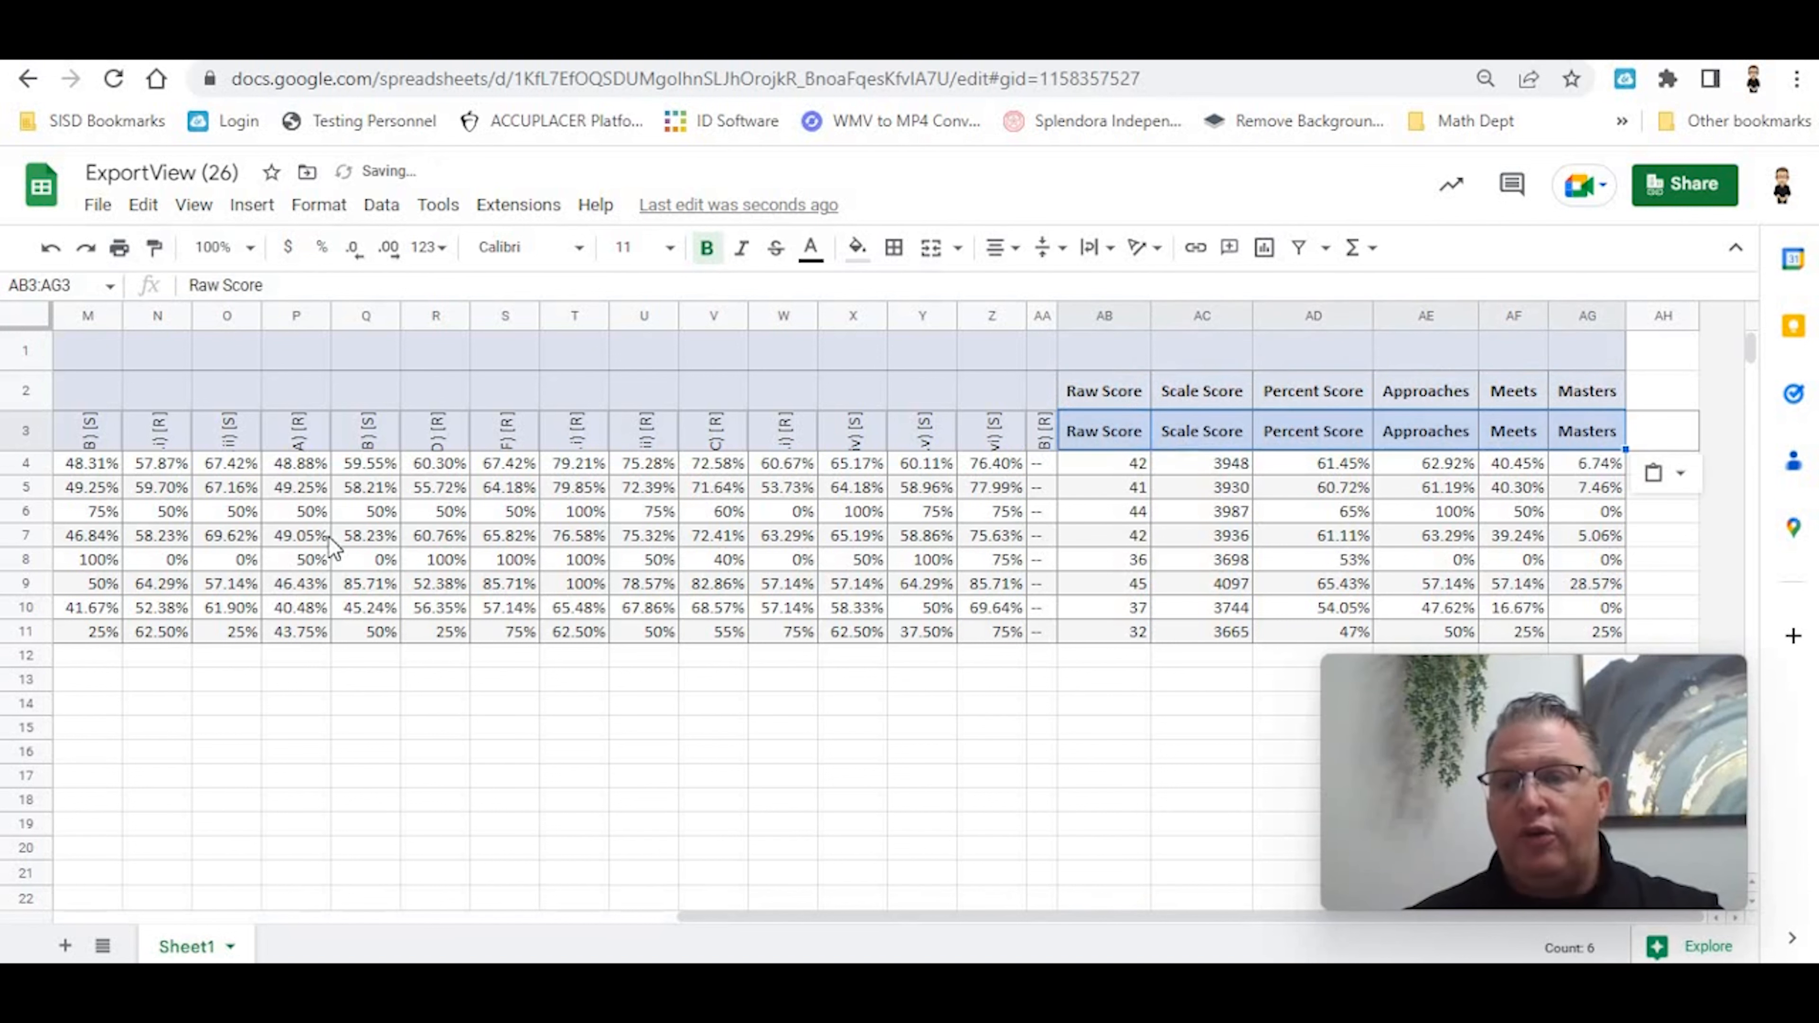
pyautogui.click(1513, 487)
pyautogui.moveTo(1007, 925); pyautogui.dragTo(13, 637)
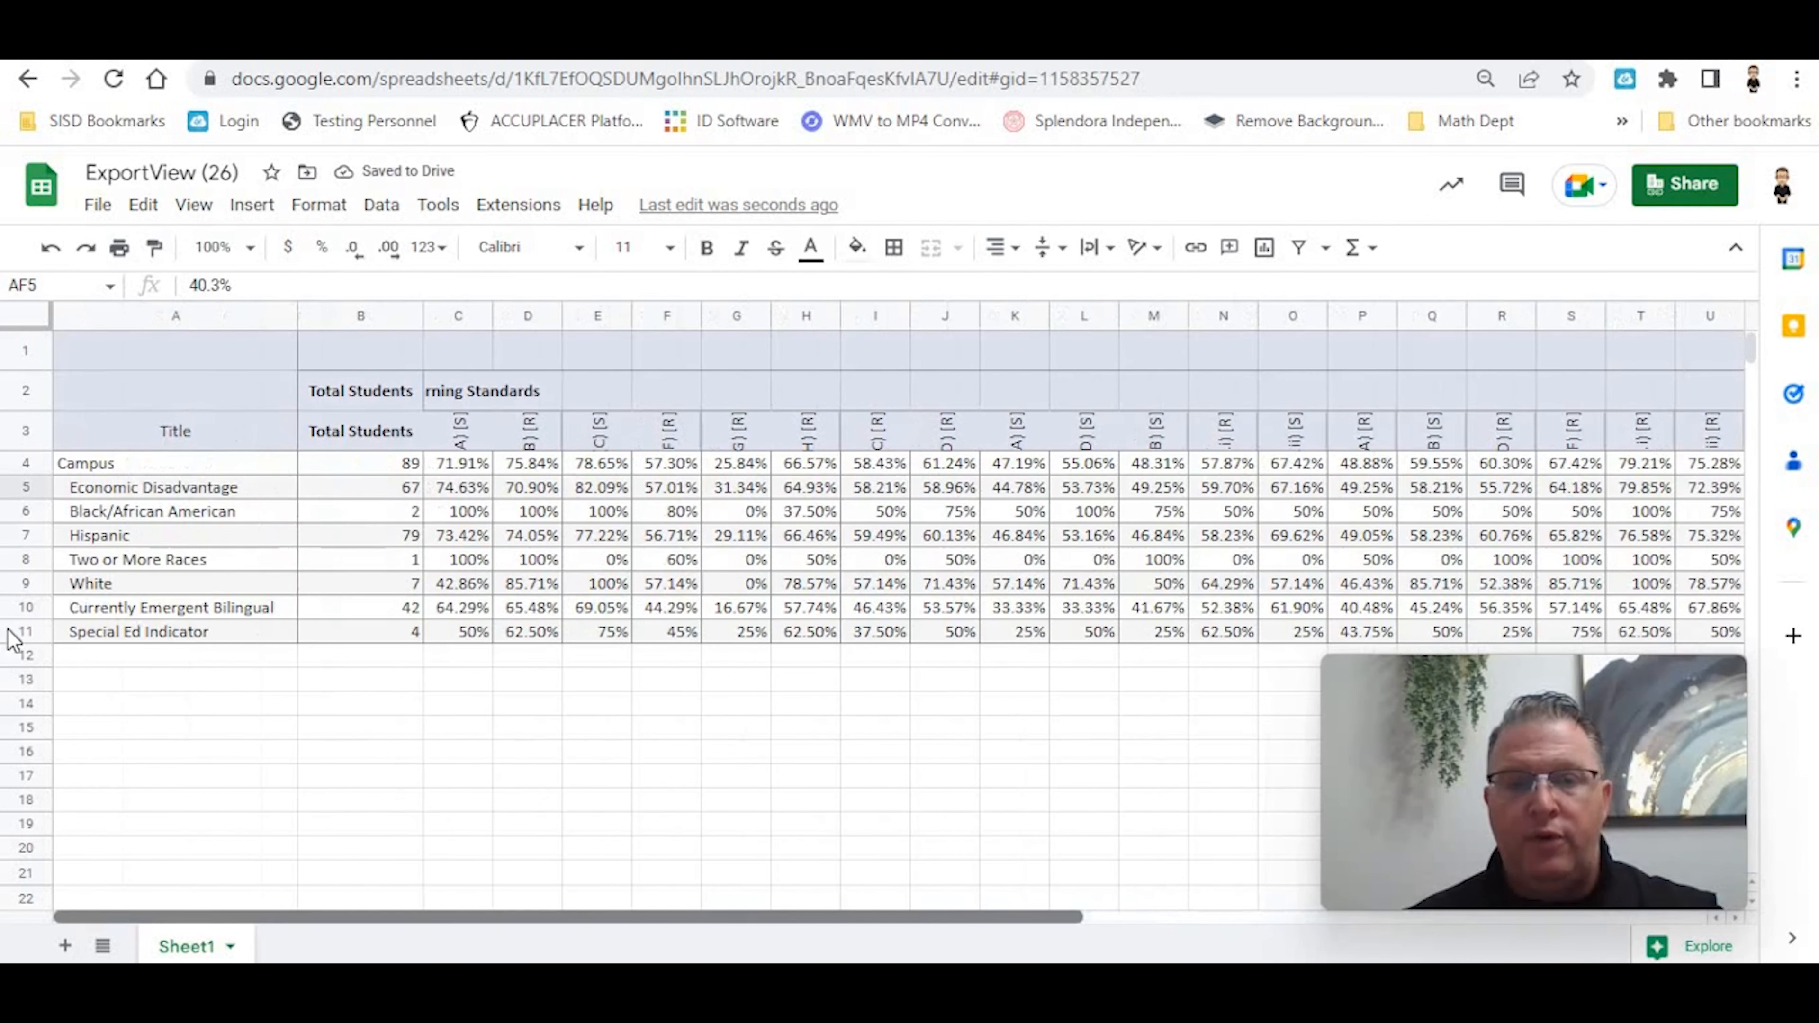
# Step: Copy rows 3 to 11, from the Title header row through Special Ed Indicator
pyautogui.click(17, 430)
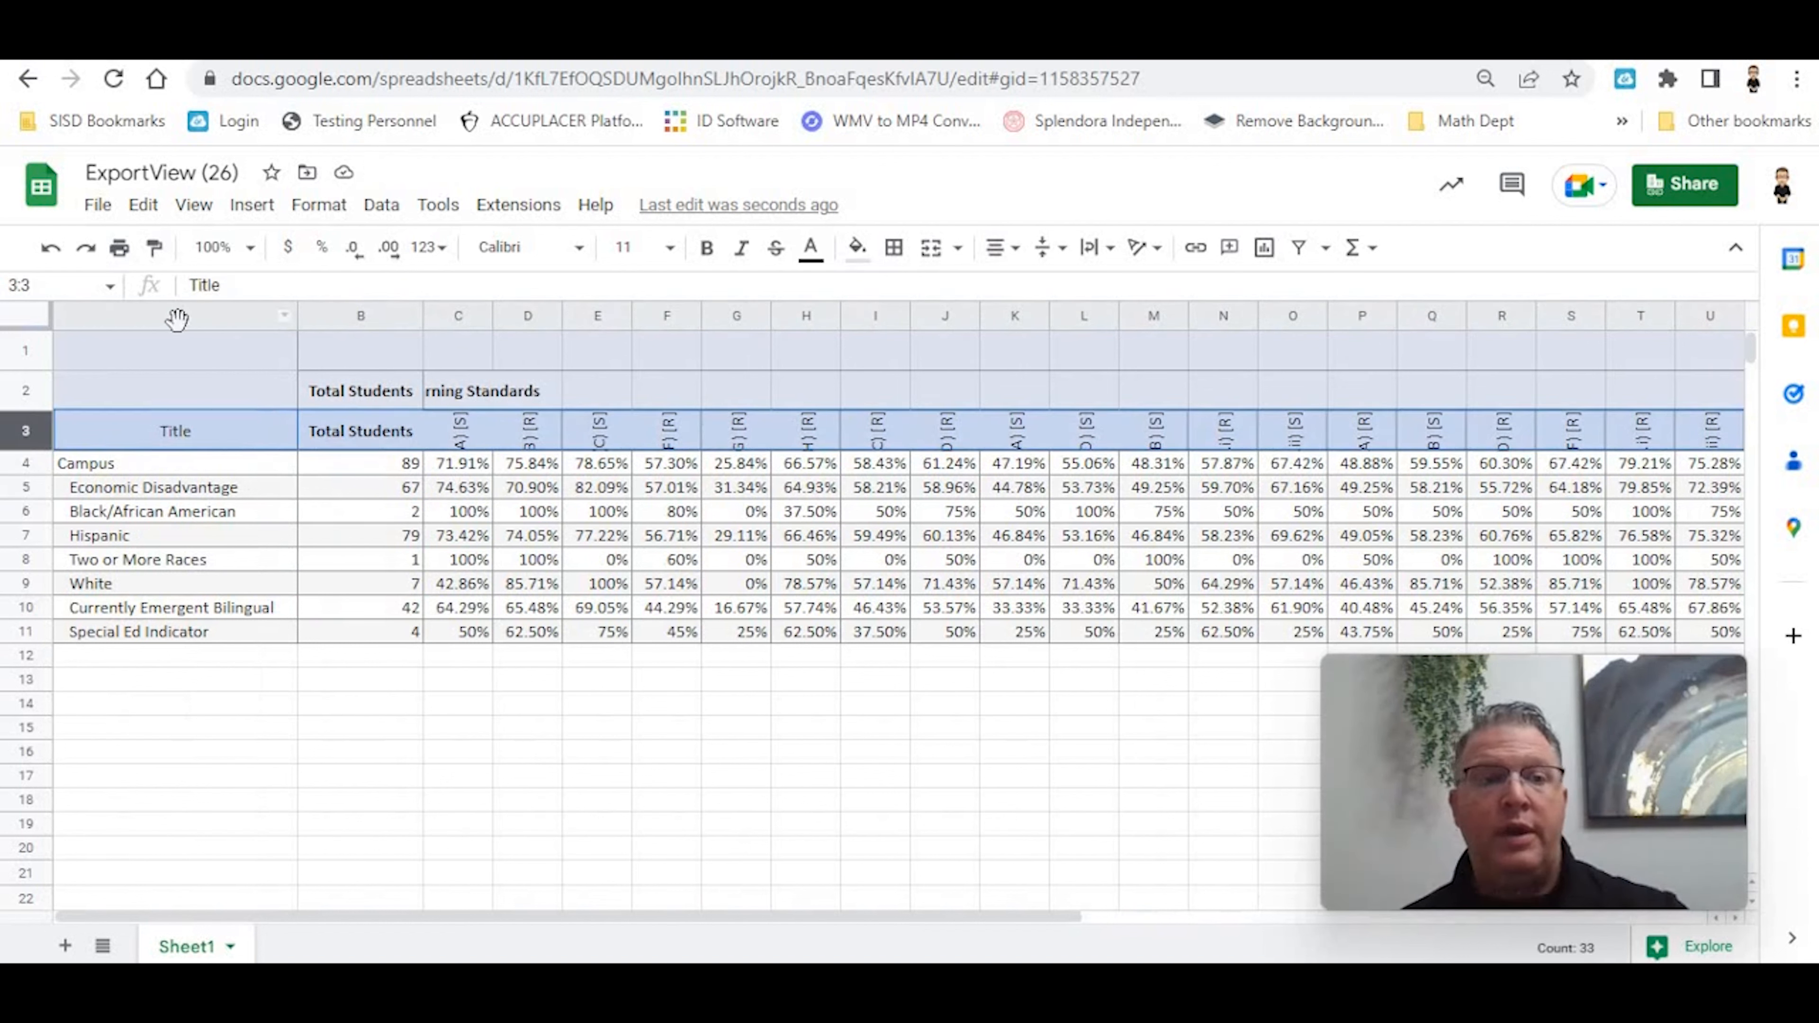
pyautogui.click(172, 317)
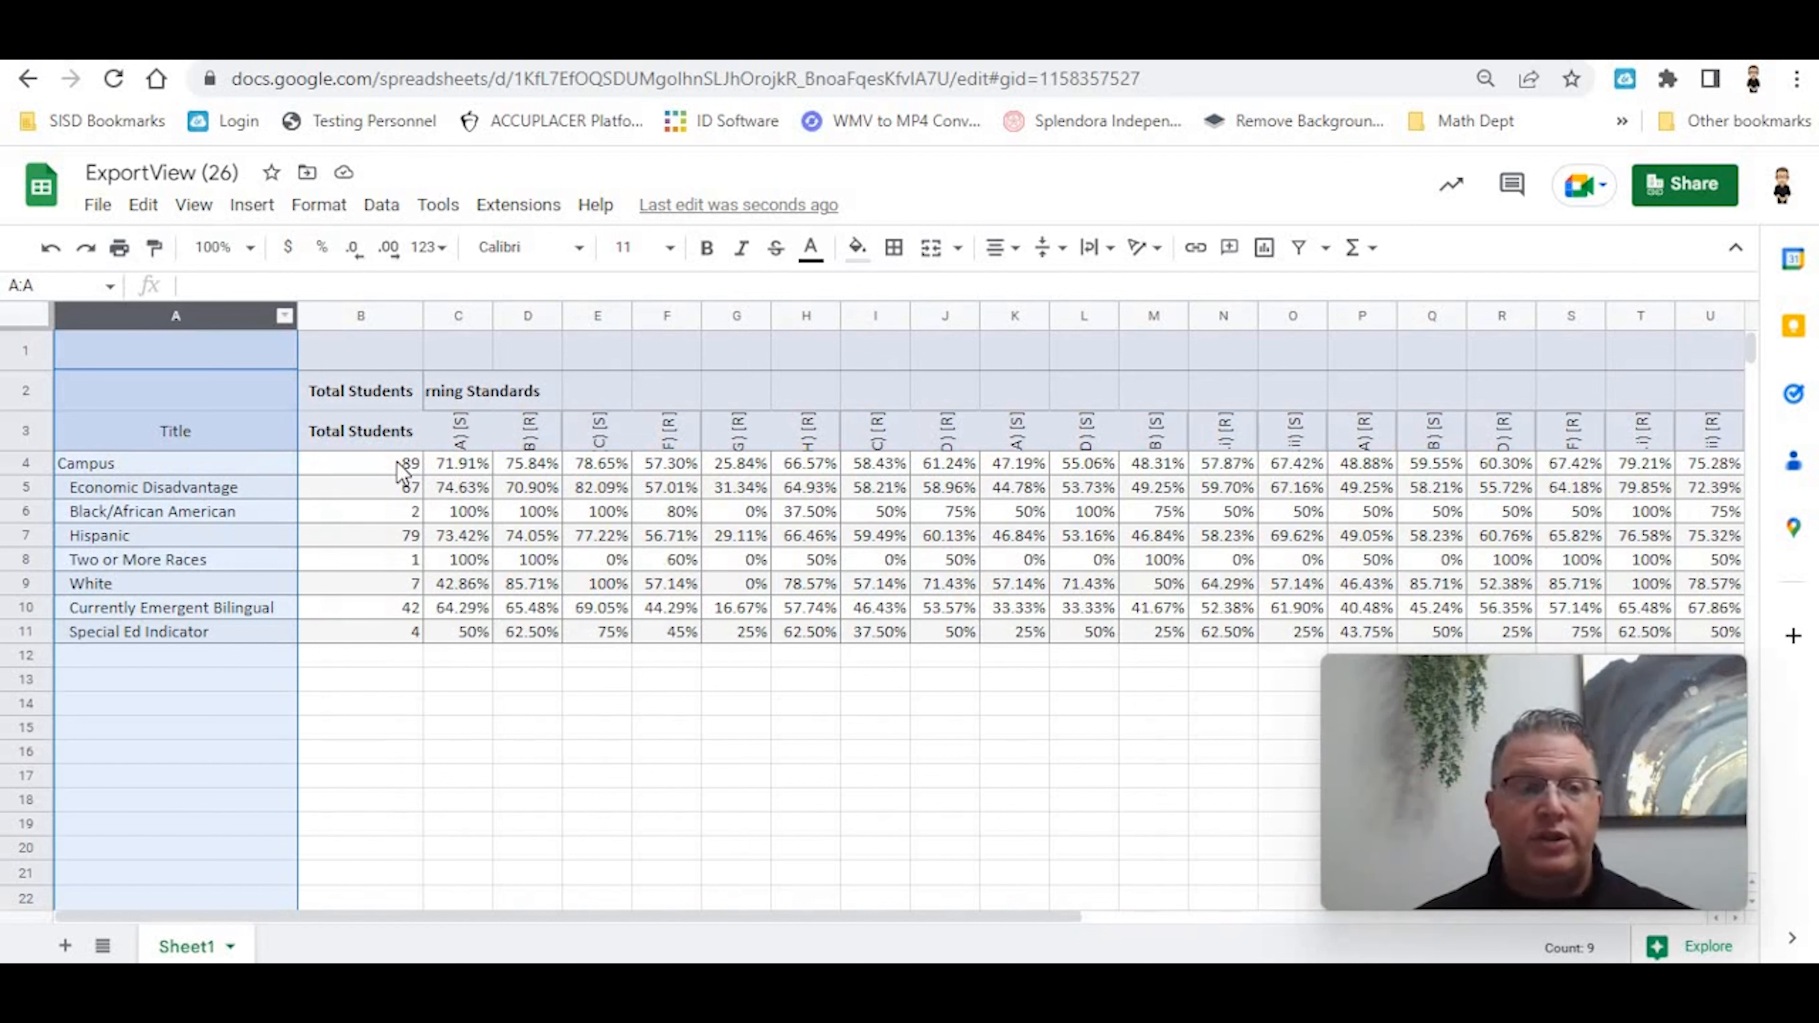
pyautogui.moveTo(30, 428); pyautogui.dragTo(47, 627)
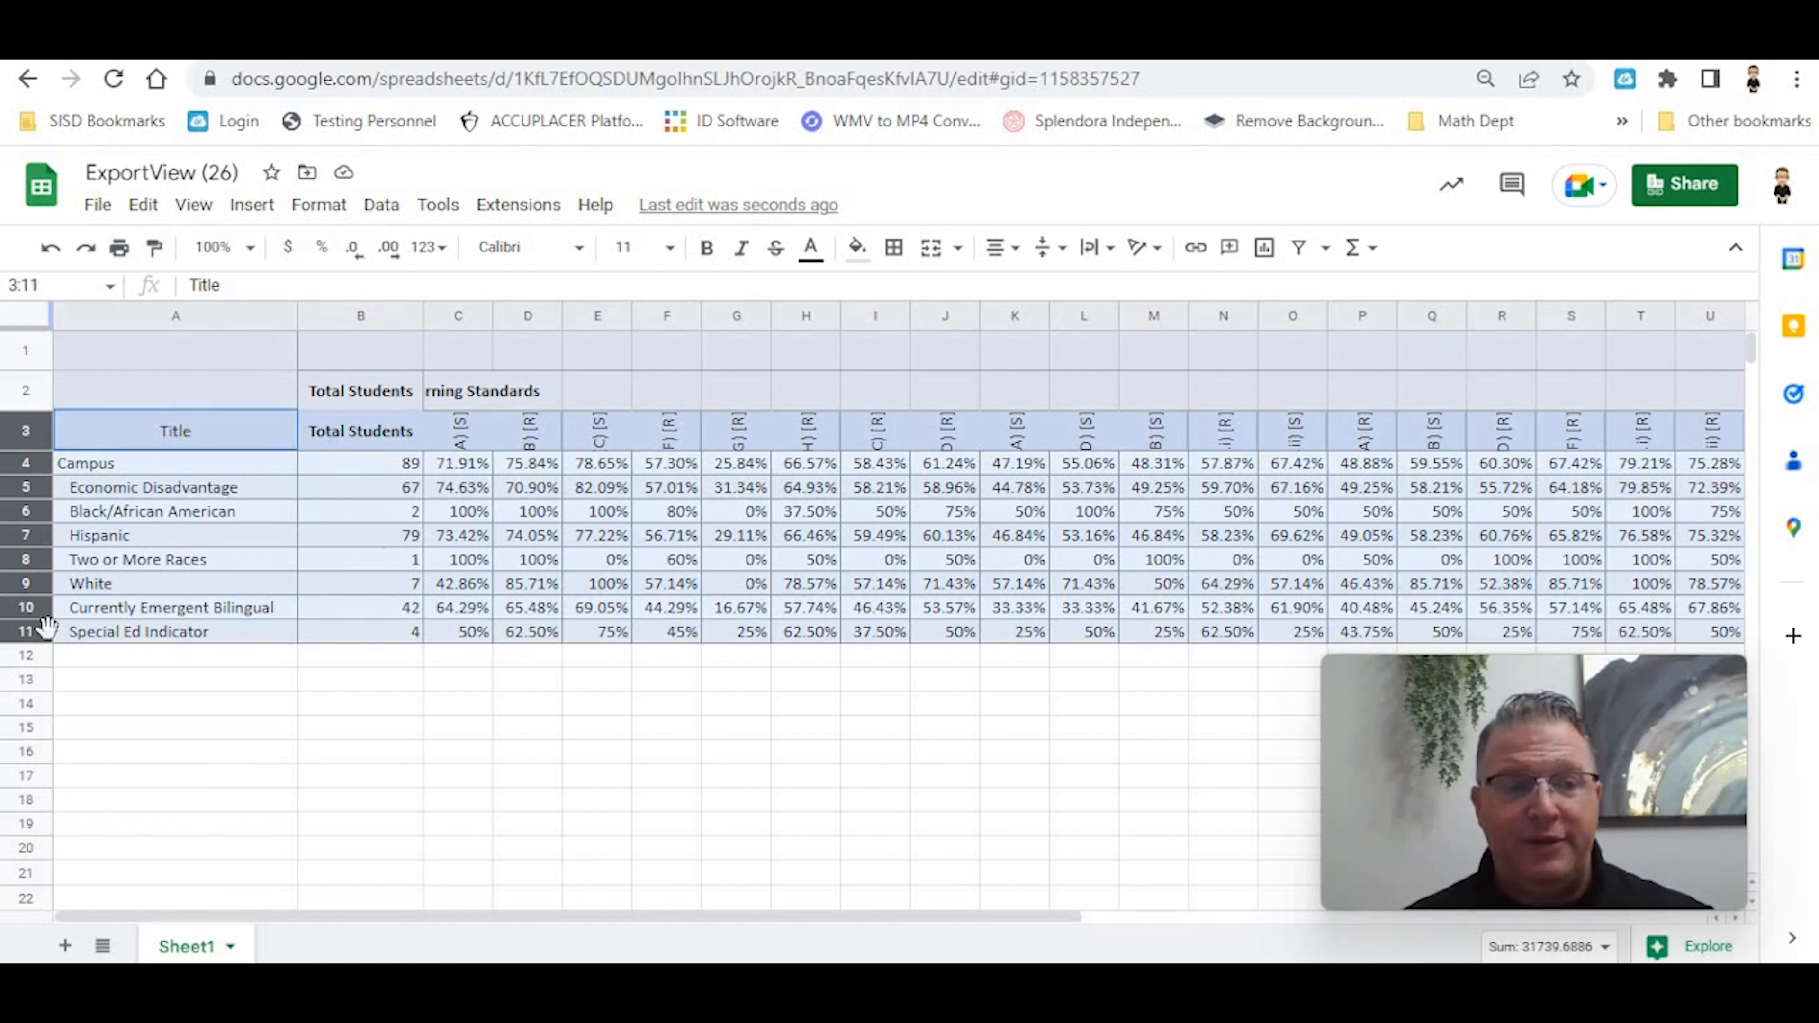
pyautogui.hotkey('ctrl', 'c')
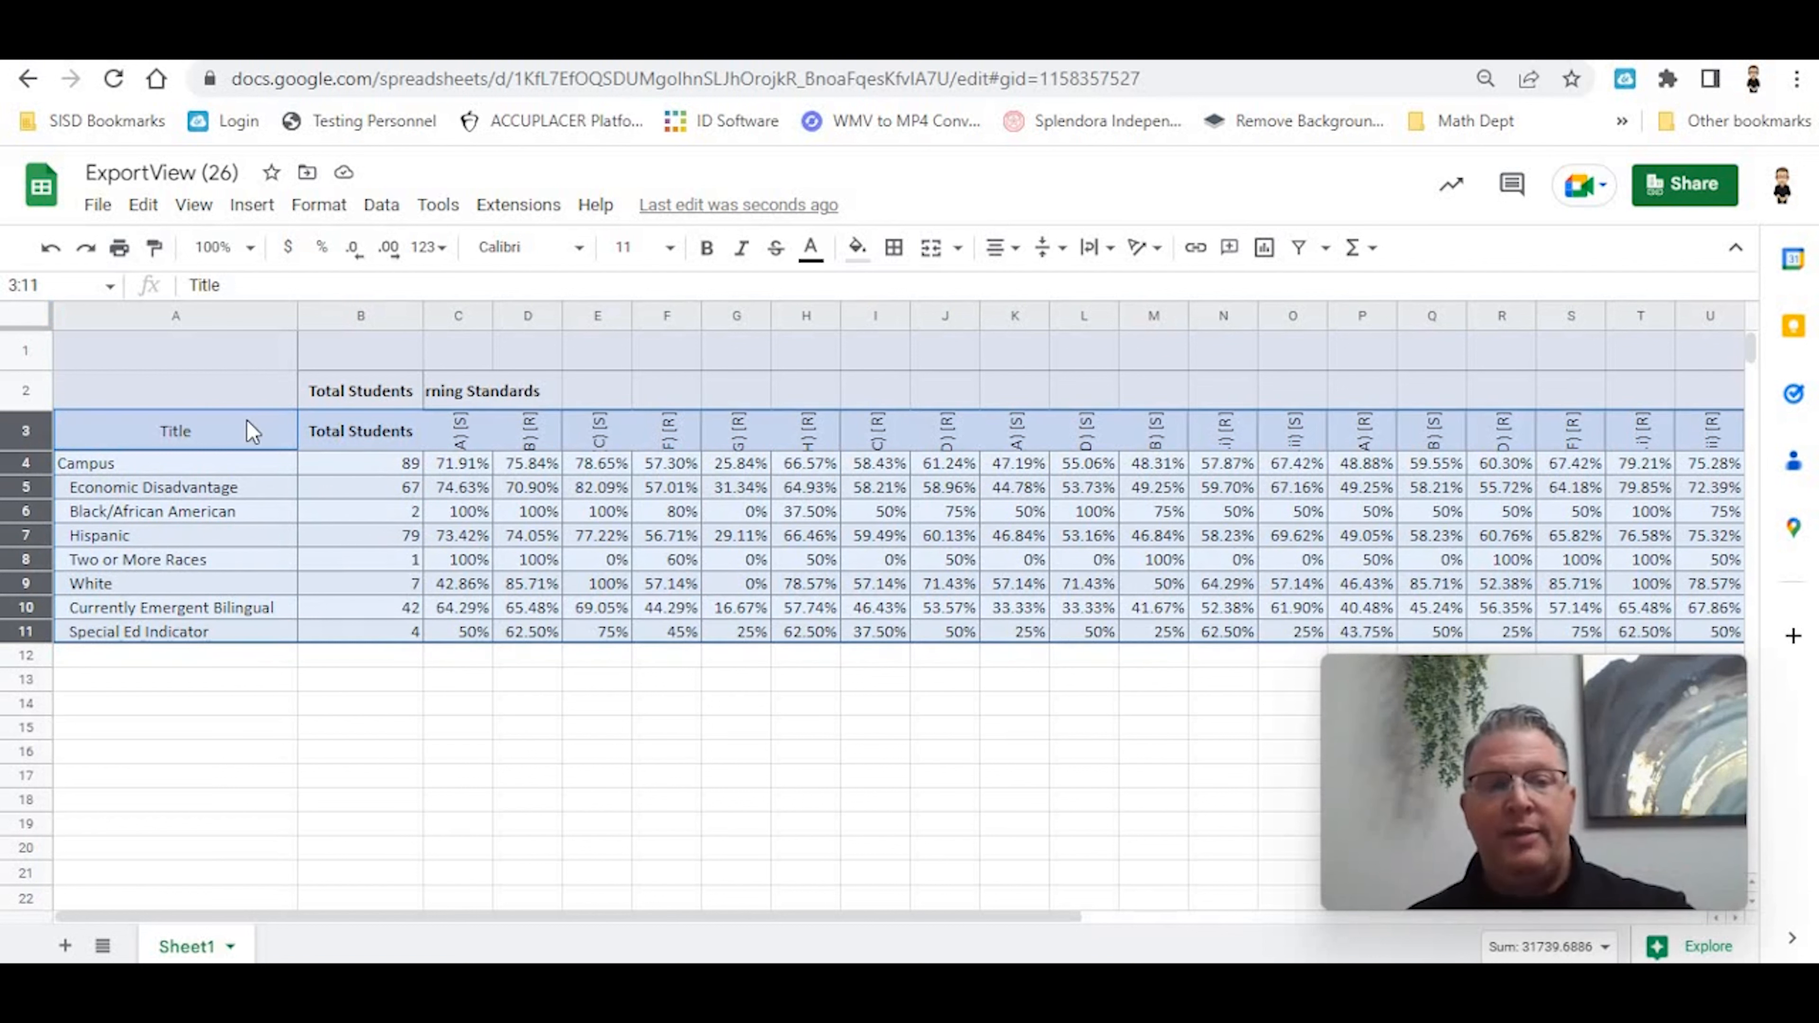
pyautogui.rightClick(389, 505)
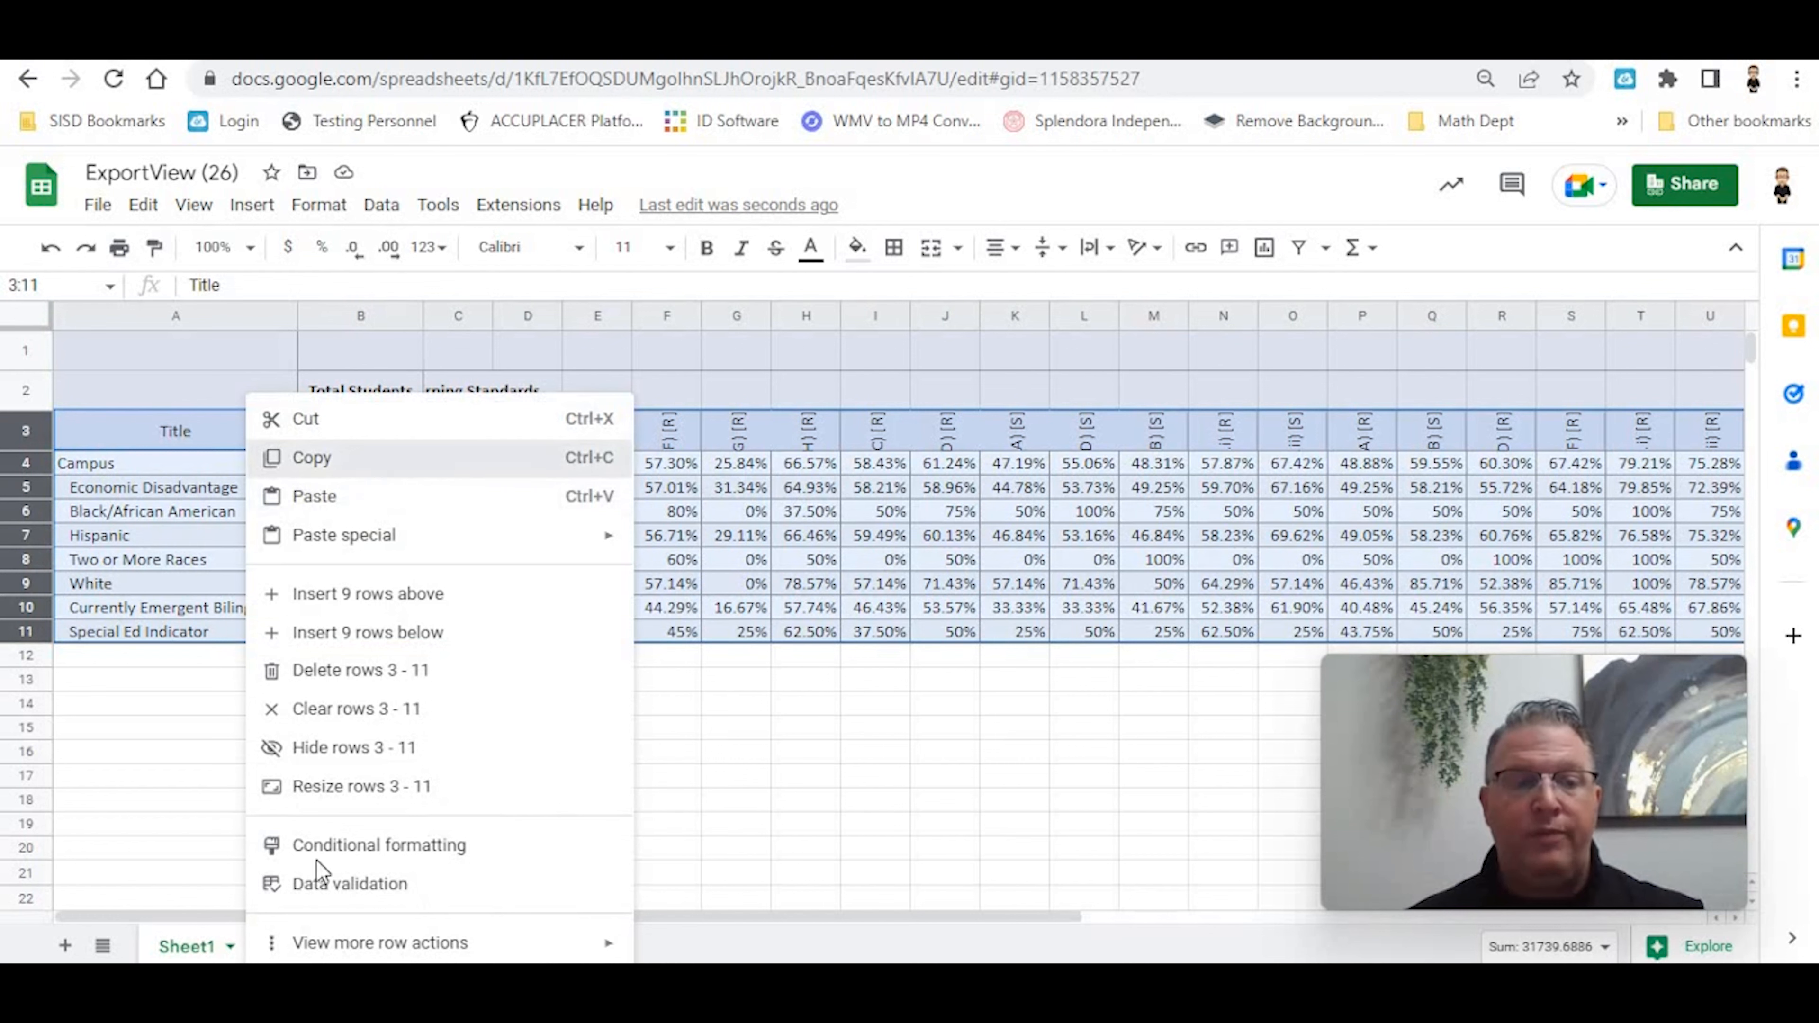
# Step: Add a new sheet and paste the copied rows transposed, starting at cell A1
pyautogui.click(64, 946)
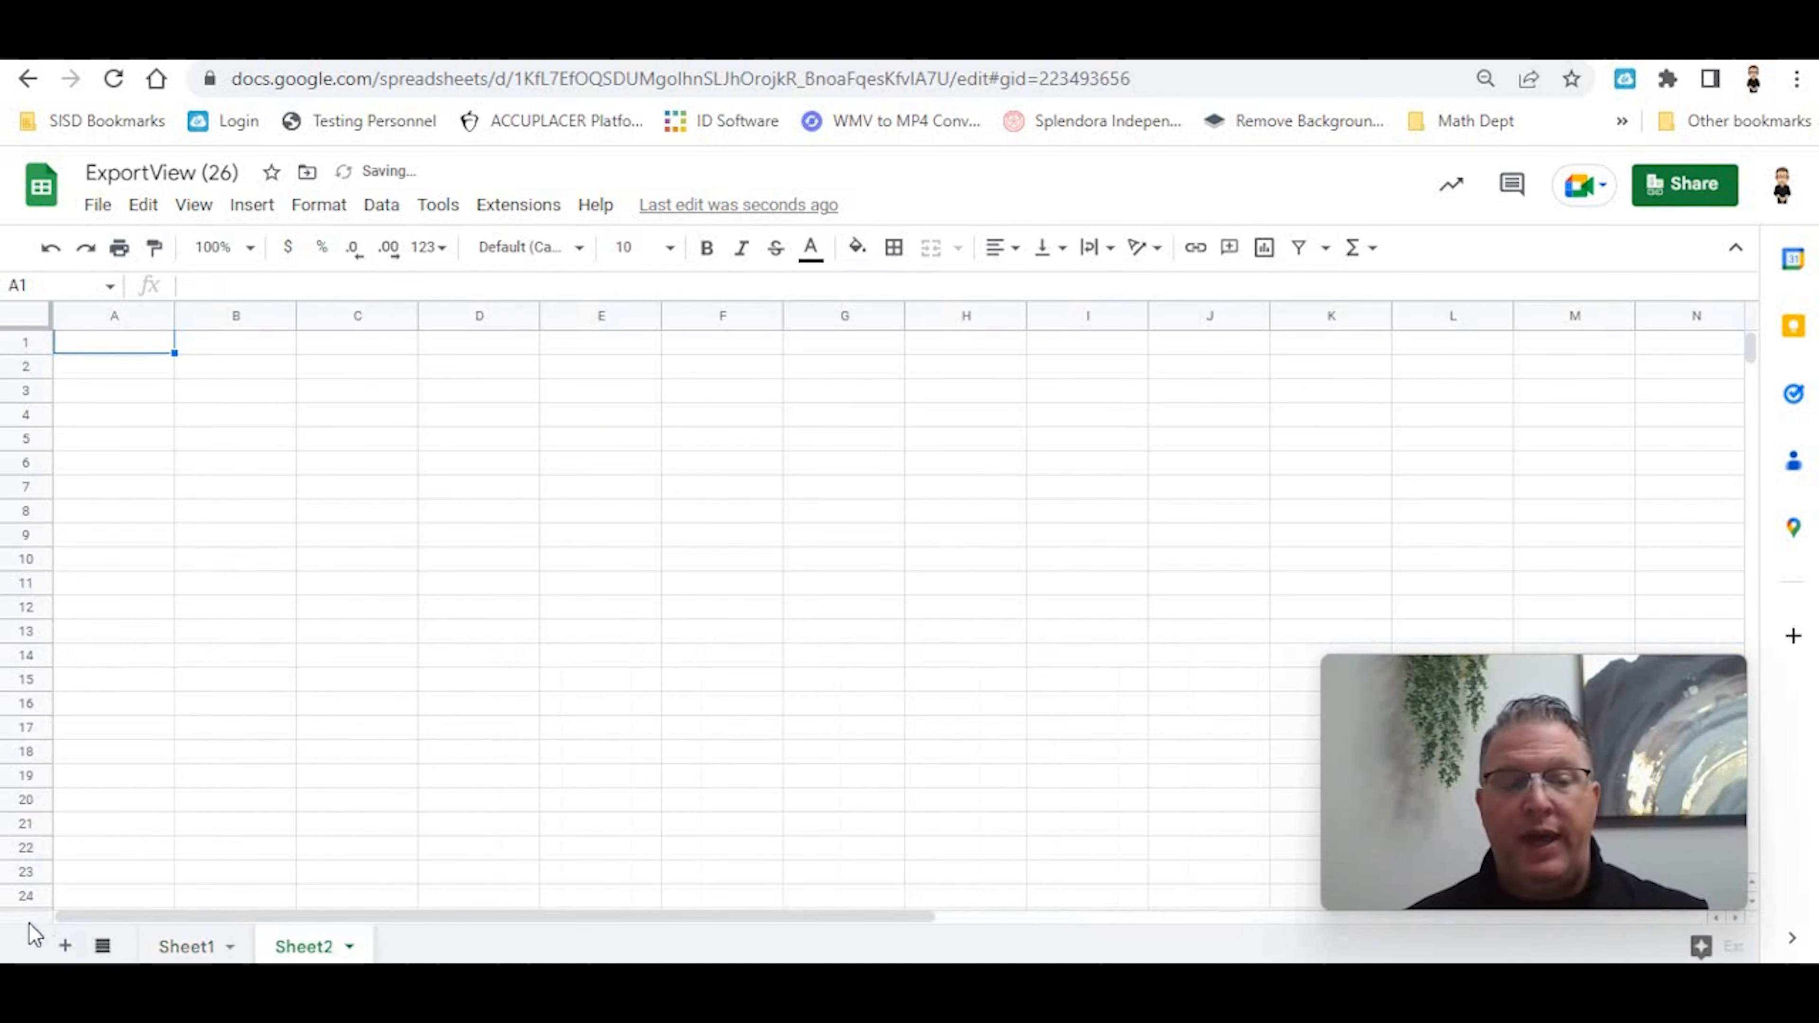
pyautogui.rightClick(131, 344)
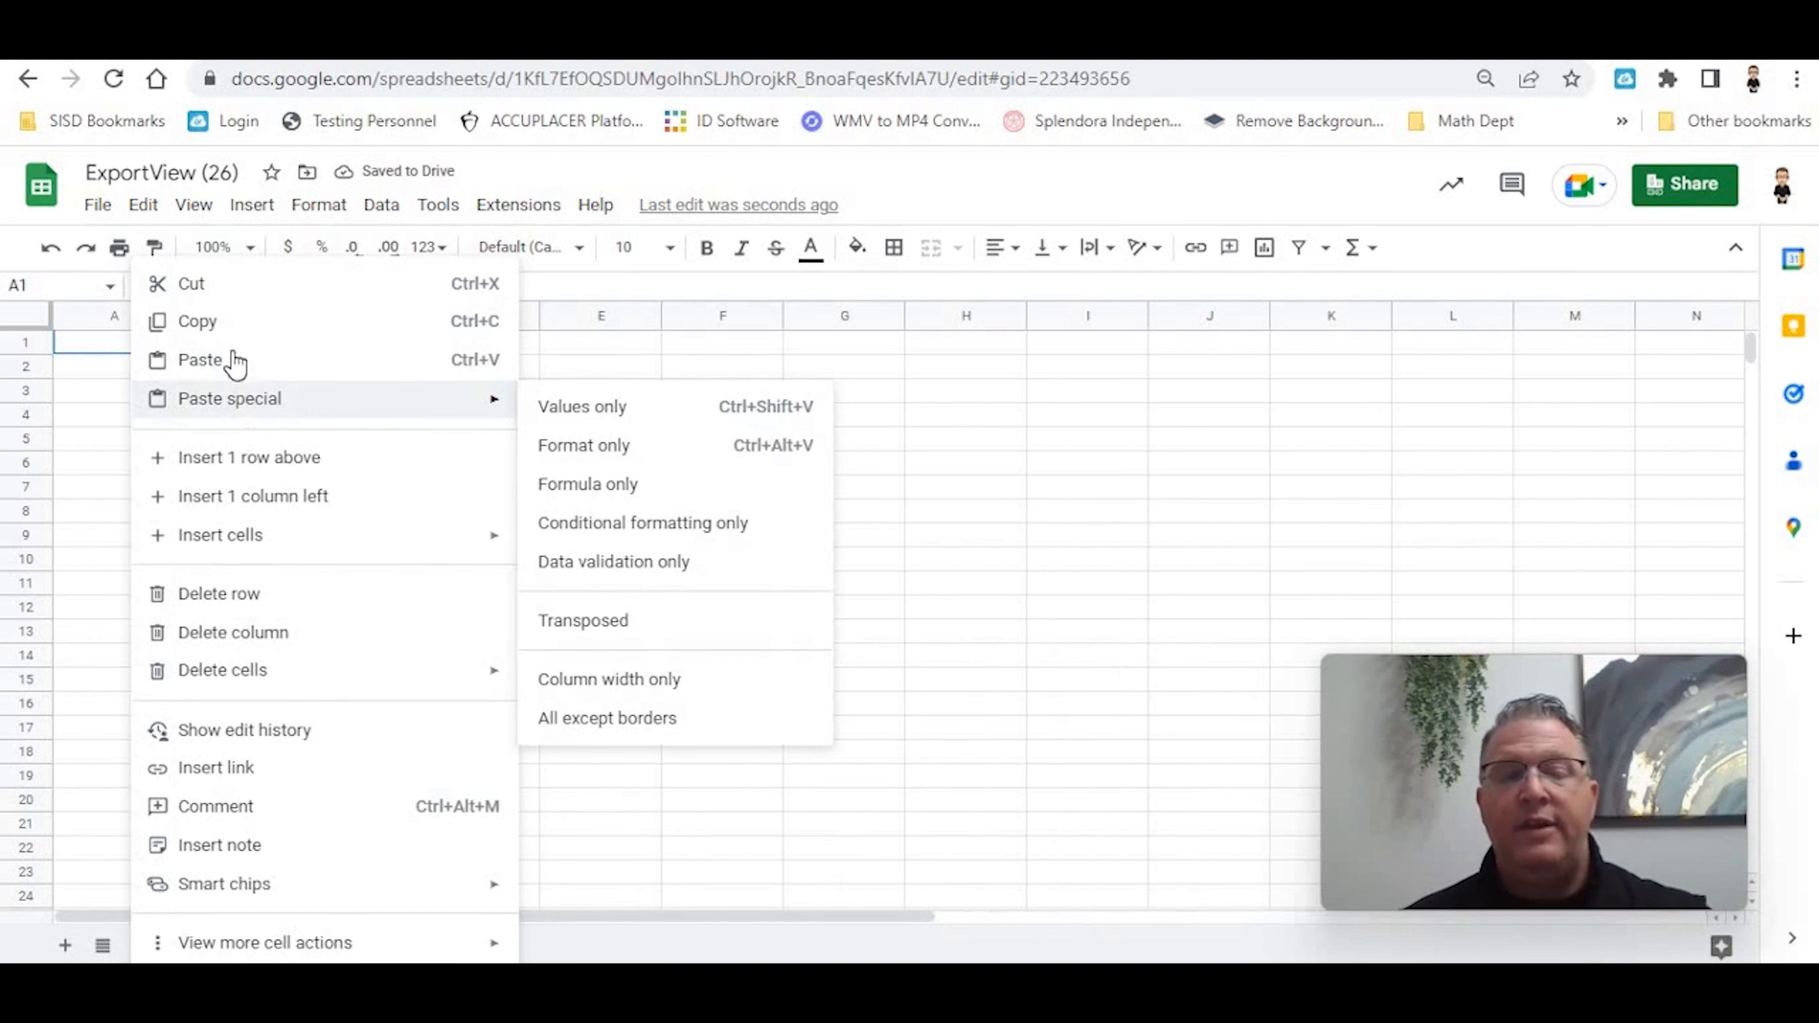
pyautogui.moveTo(238, 413)
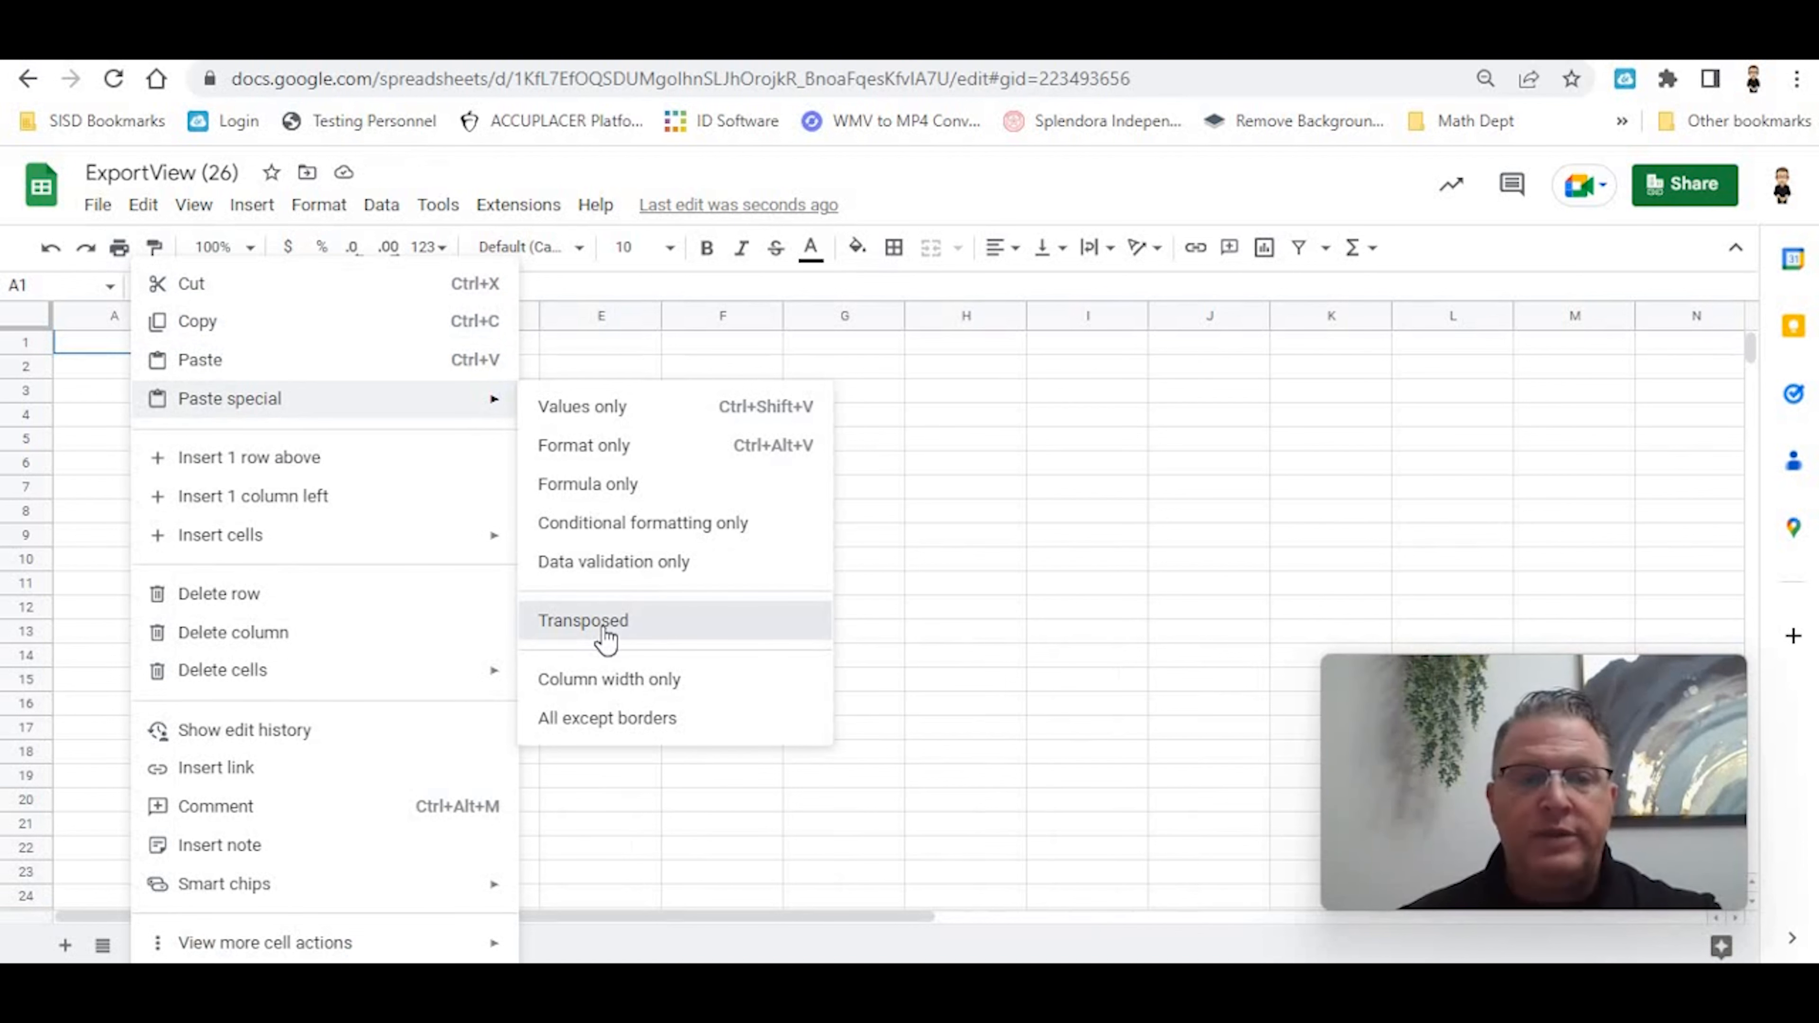
pyautogui.click(610, 633)
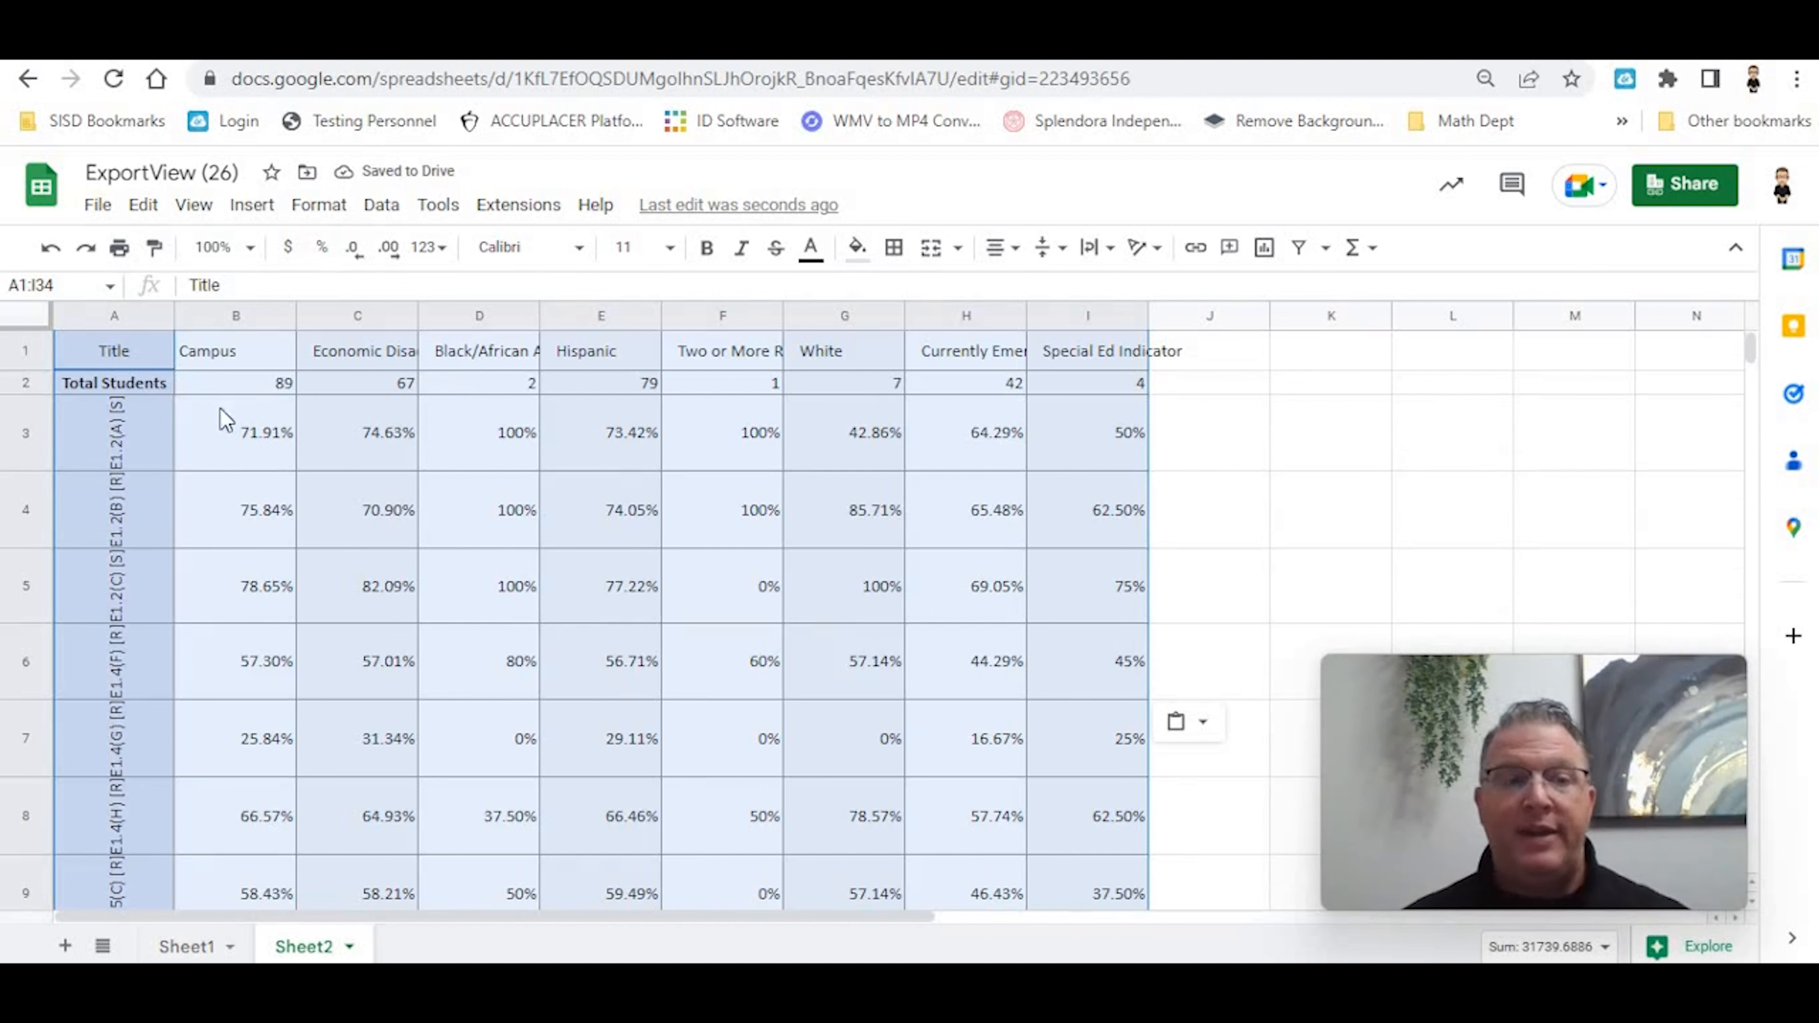
# Step: Remove the text rotation from column A so the learning standard labels read horizontally
pyautogui.click(115, 319)
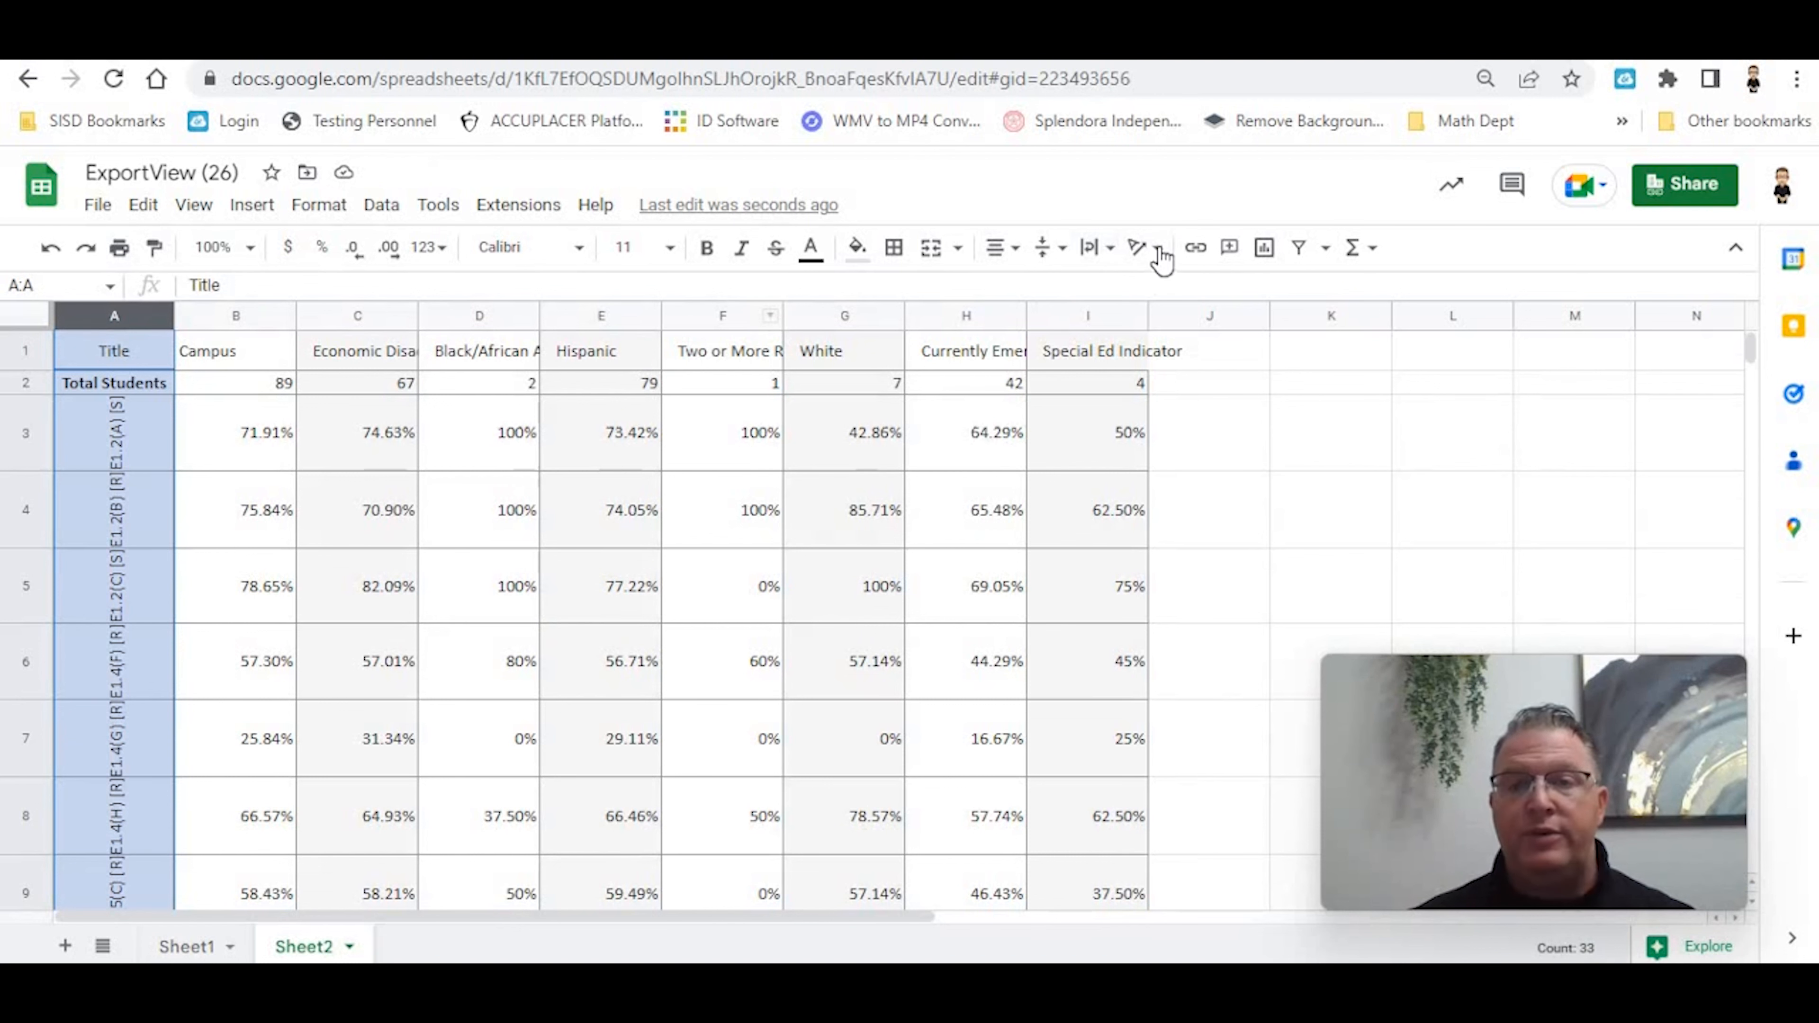
pyautogui.click(1145, 249)
pyautogui.click(1140, 288)
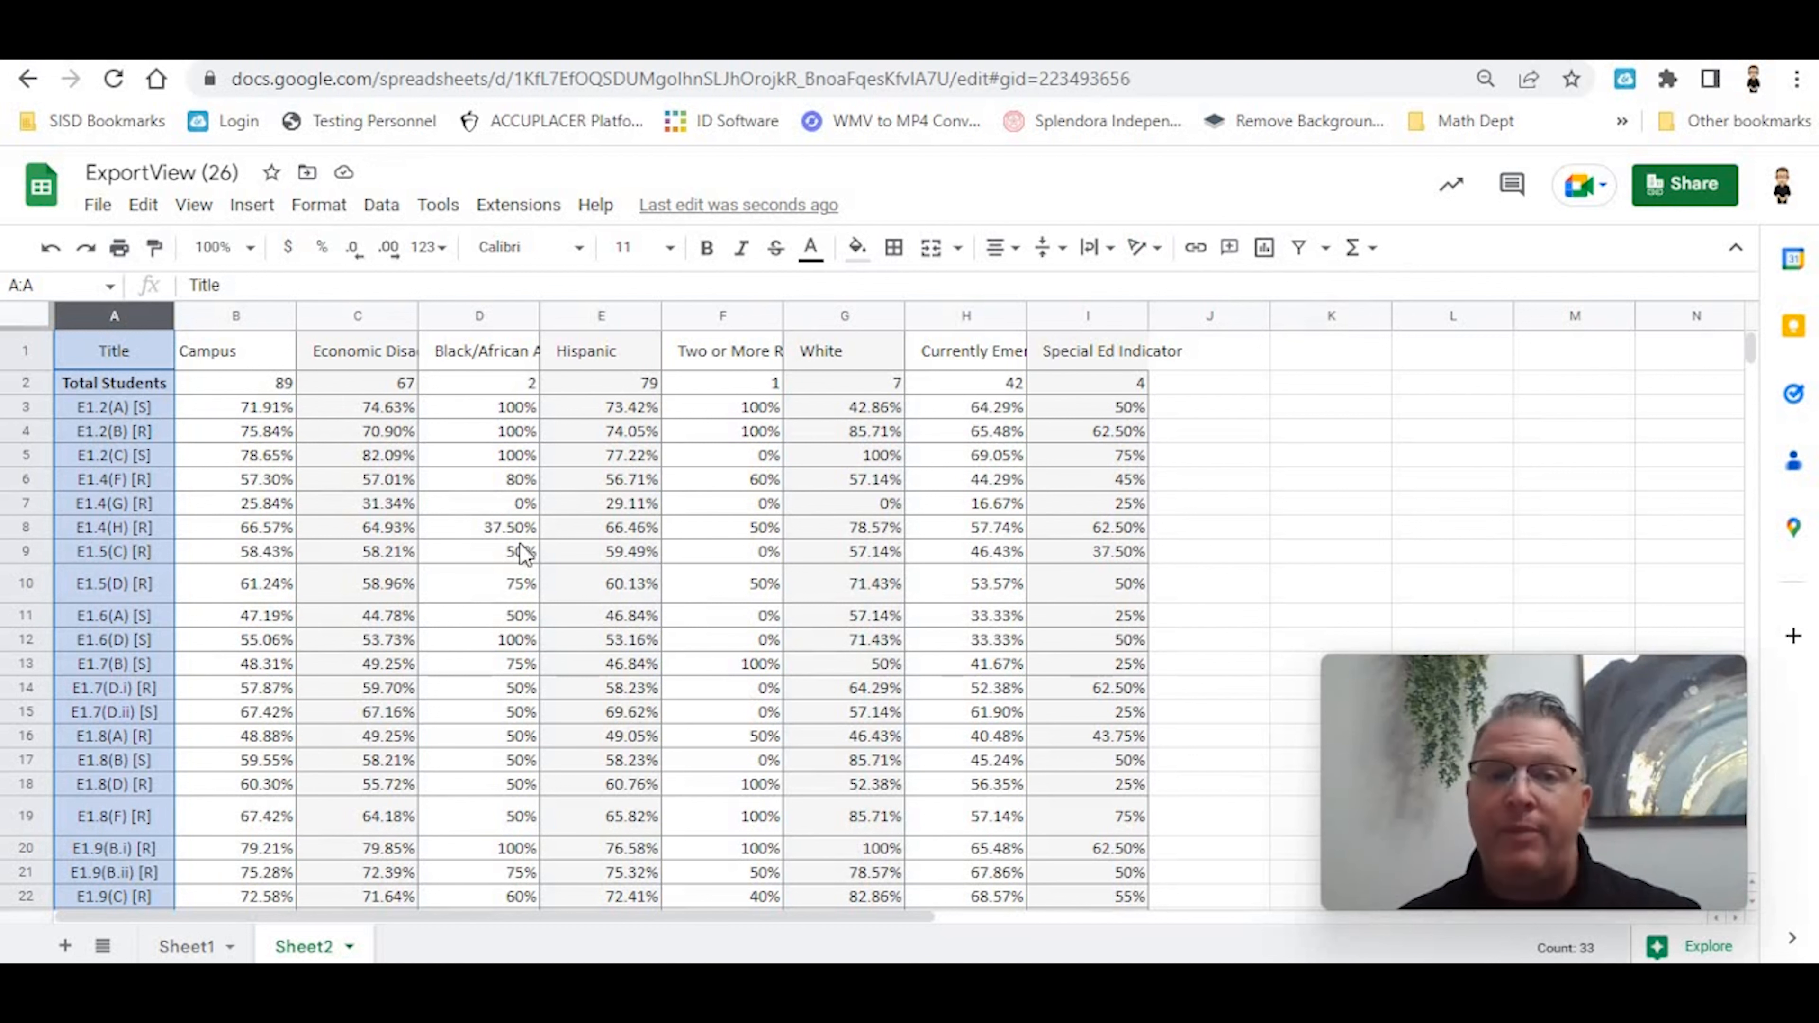
pyautogui.click(600, 584)
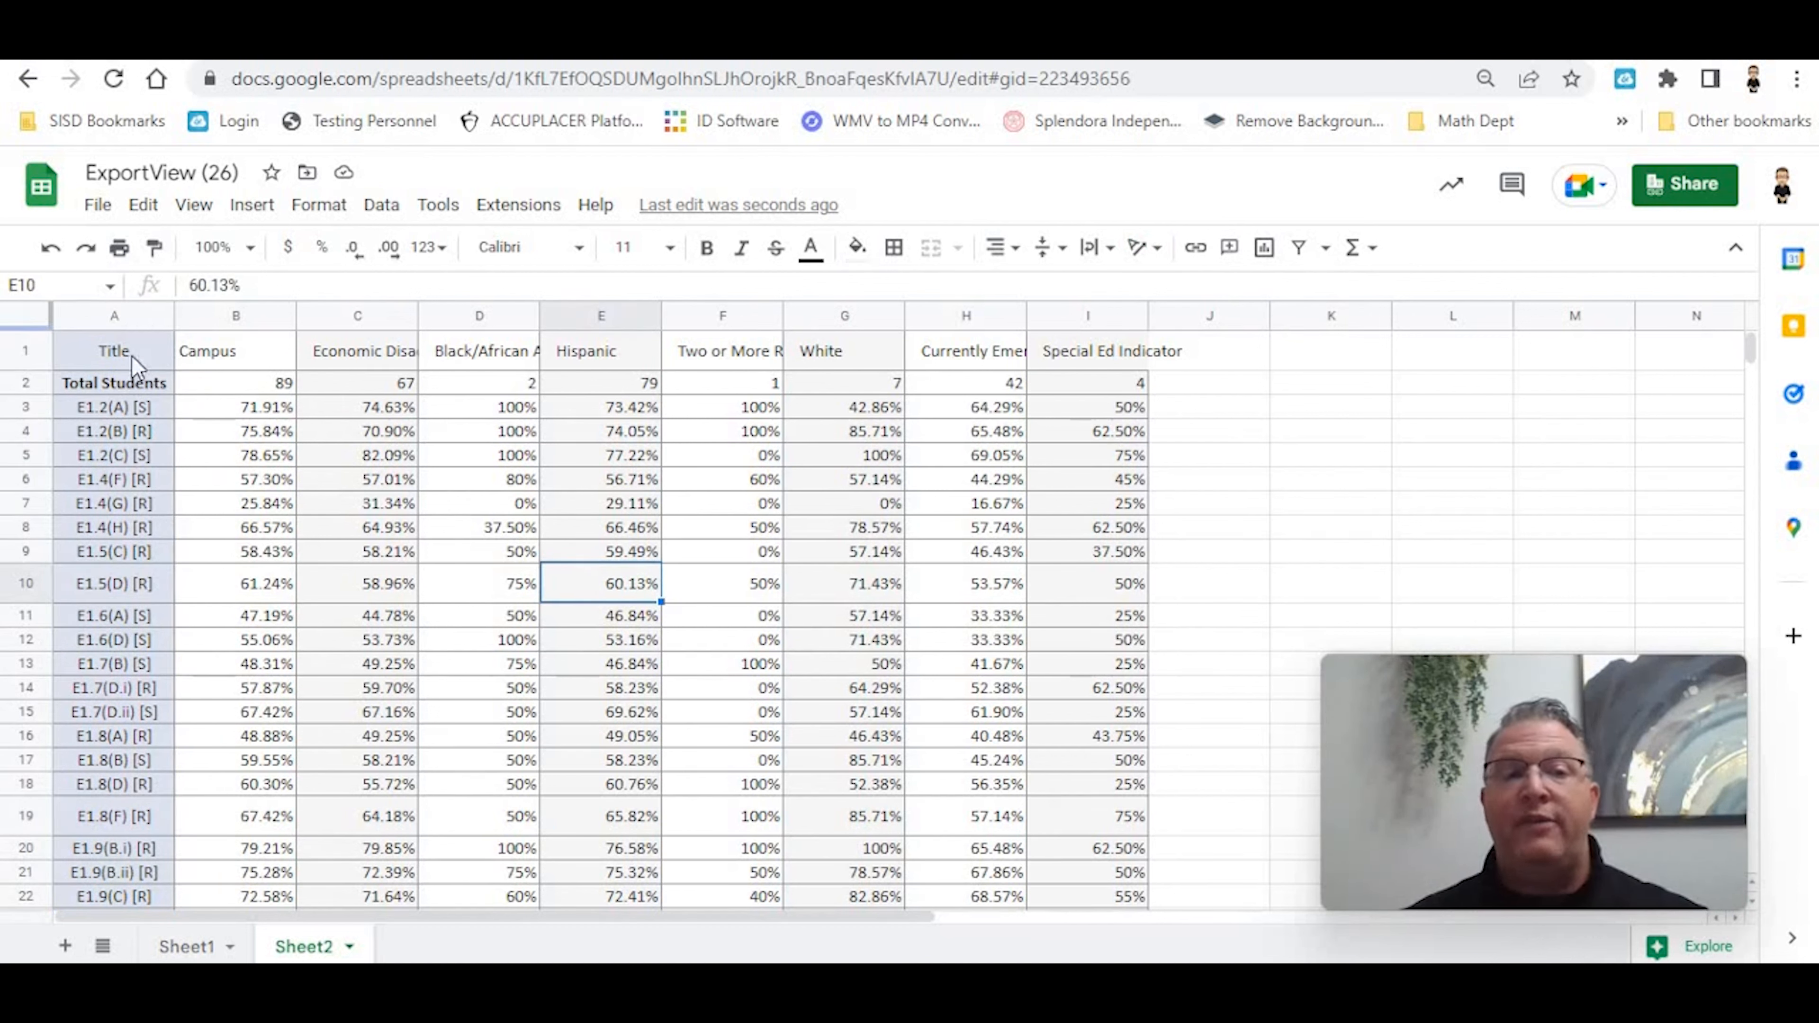
# Step: Create a filter across columns A to I of the transposed table
pyautogui.moveTo(107, 315); pyautogui.dragTo(1124, 312)
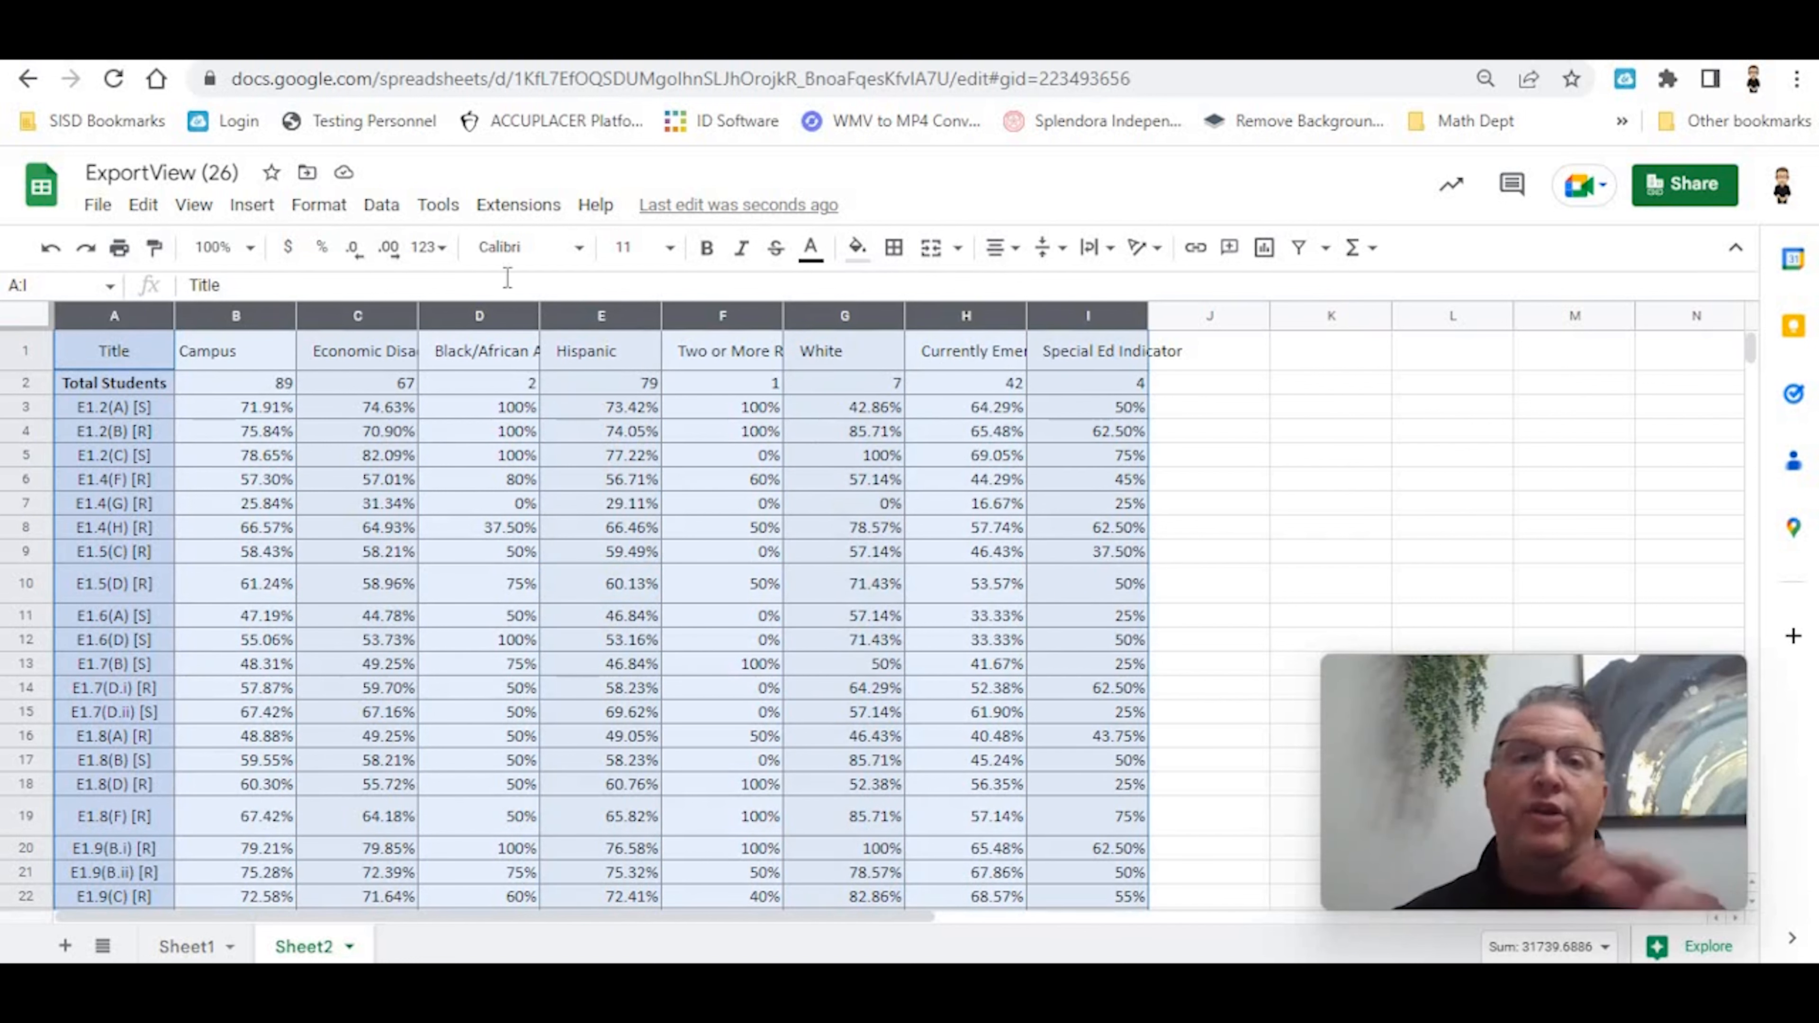
pyautogui.click(374, 215)
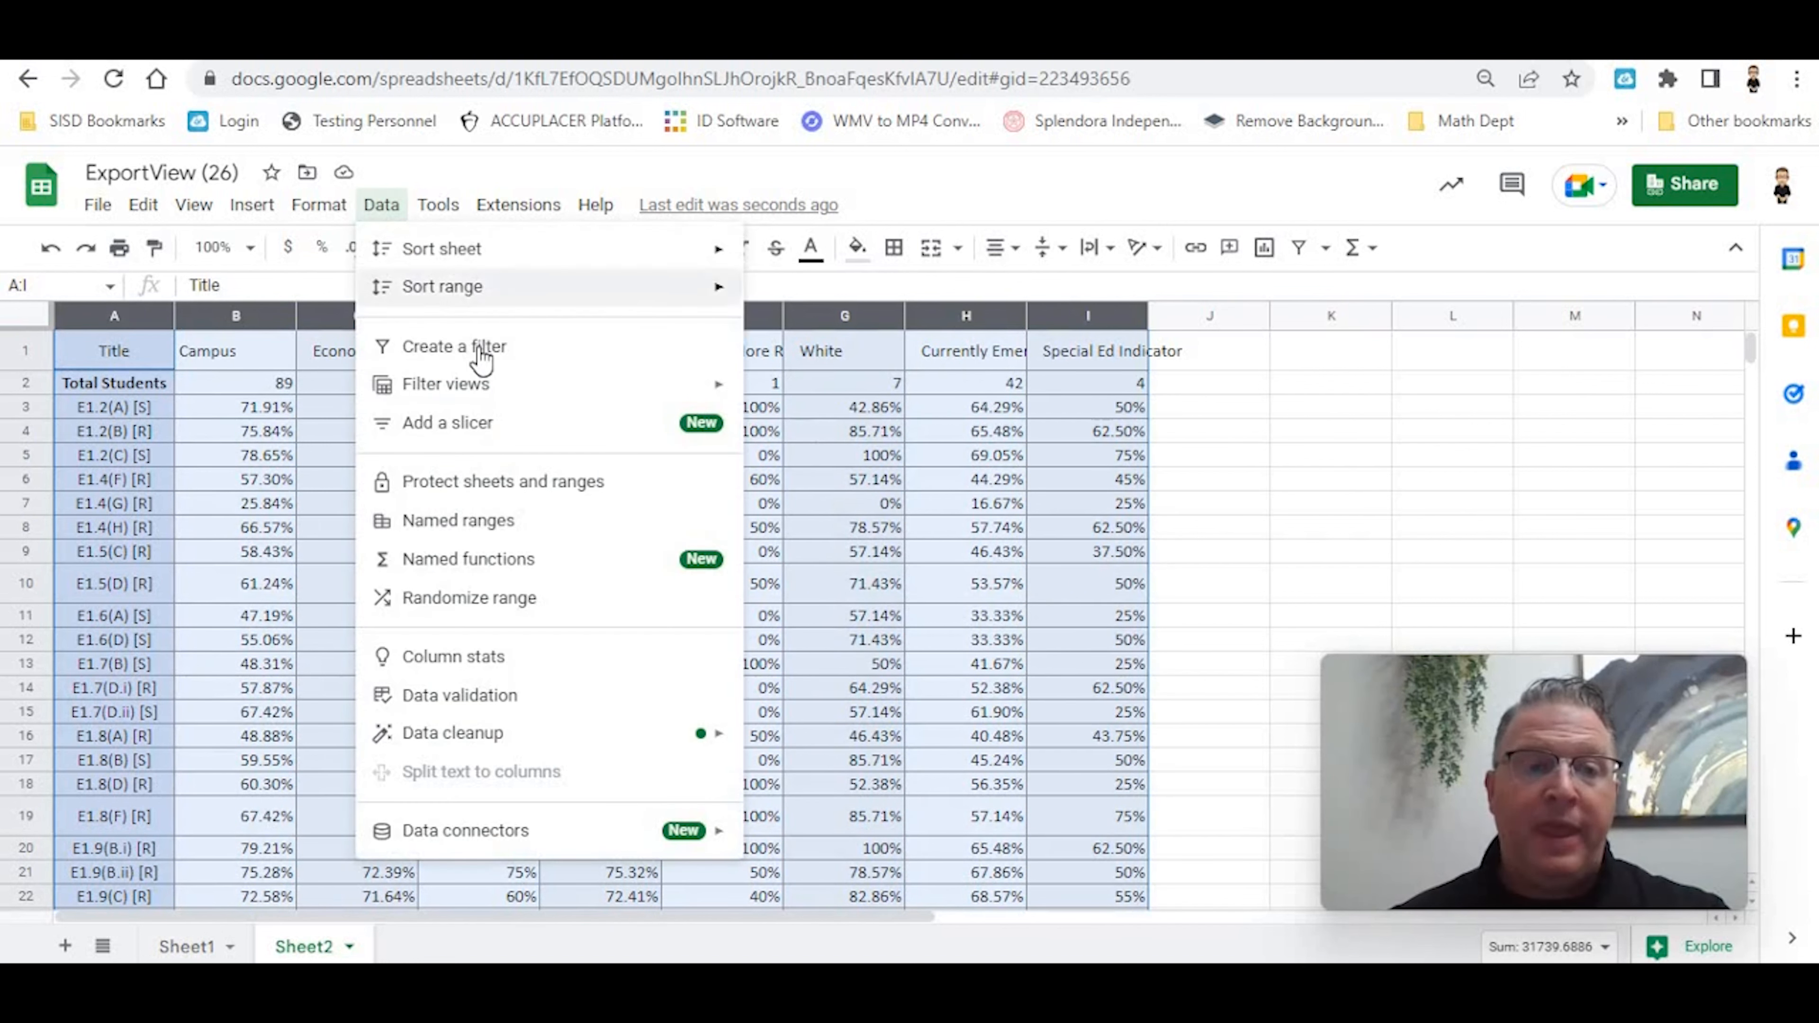
pyautogui.click(481, 351)
# Step: Filter the Title column by values, excluding an entry near the end of its value list
pyautogui.click(161, 351)
pyautogui.scroll(-10, 272, 809)
pyautogui.click(211, 860)
pyautogui.click(435, 948)
# Step: Sort the table by the Campus column in ascending order (A → Z)
pyautogui.click(283, 351)
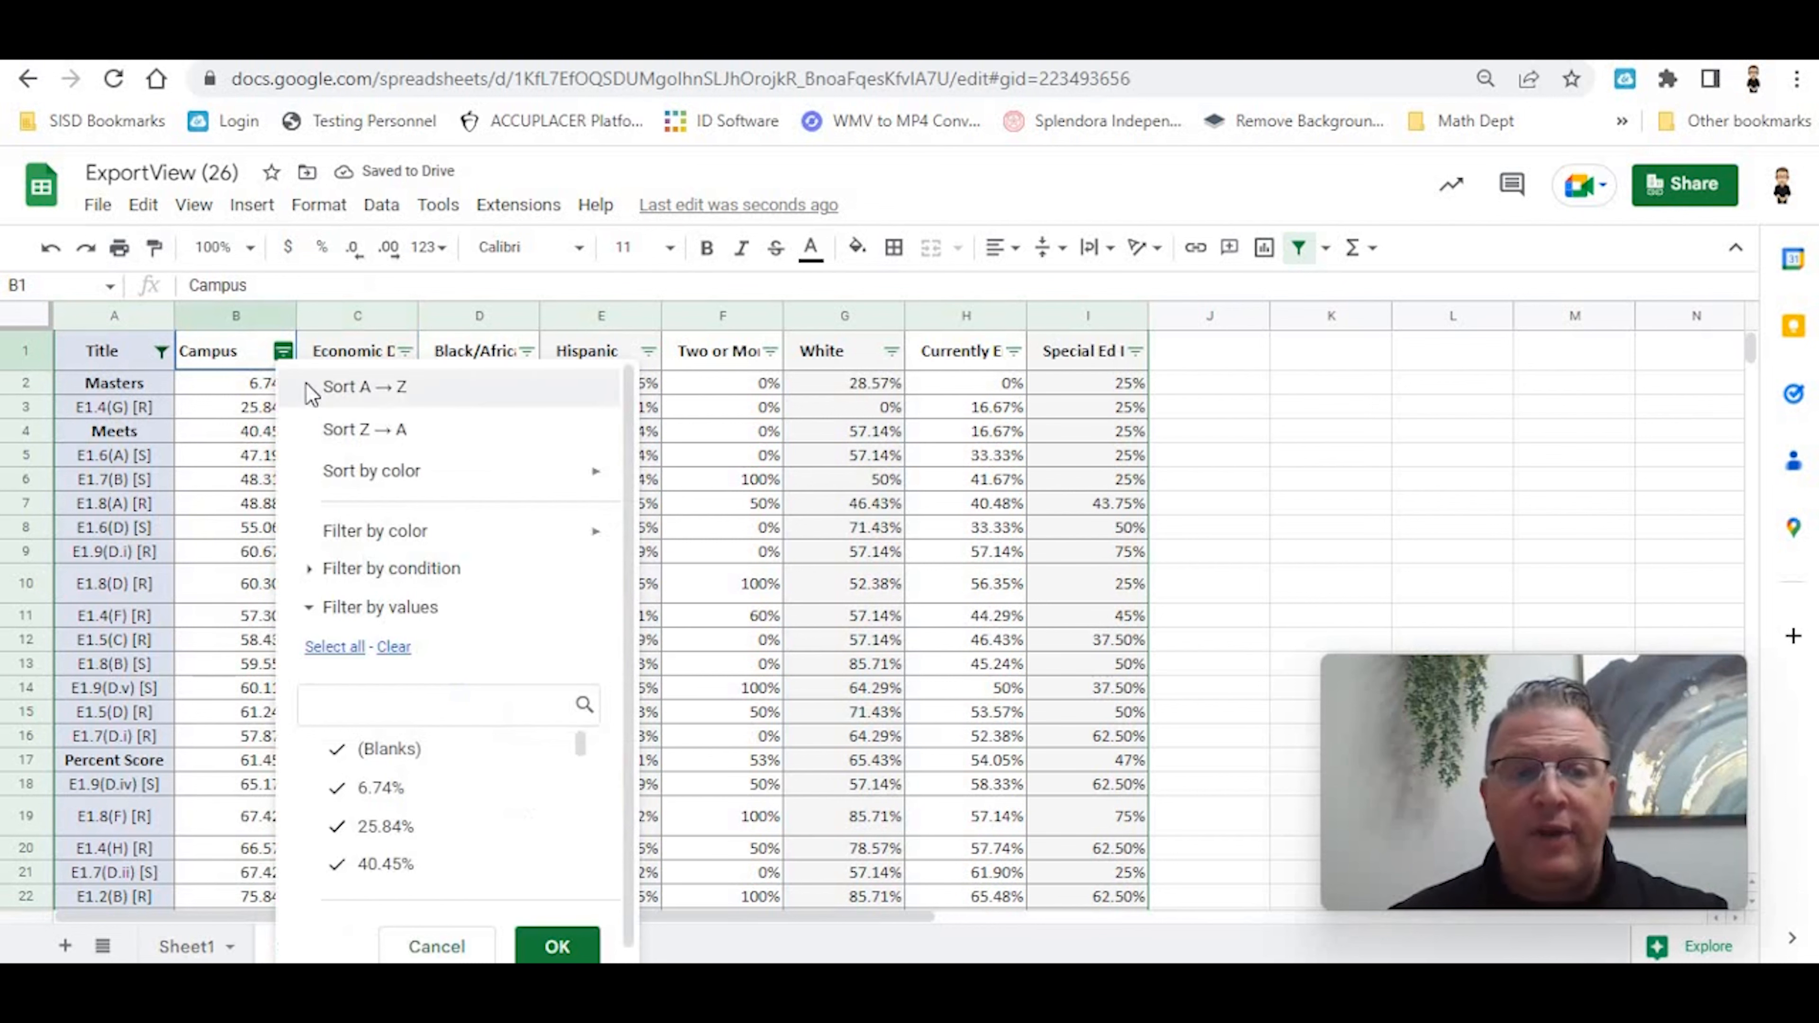
pyautogui.click(372, 388)
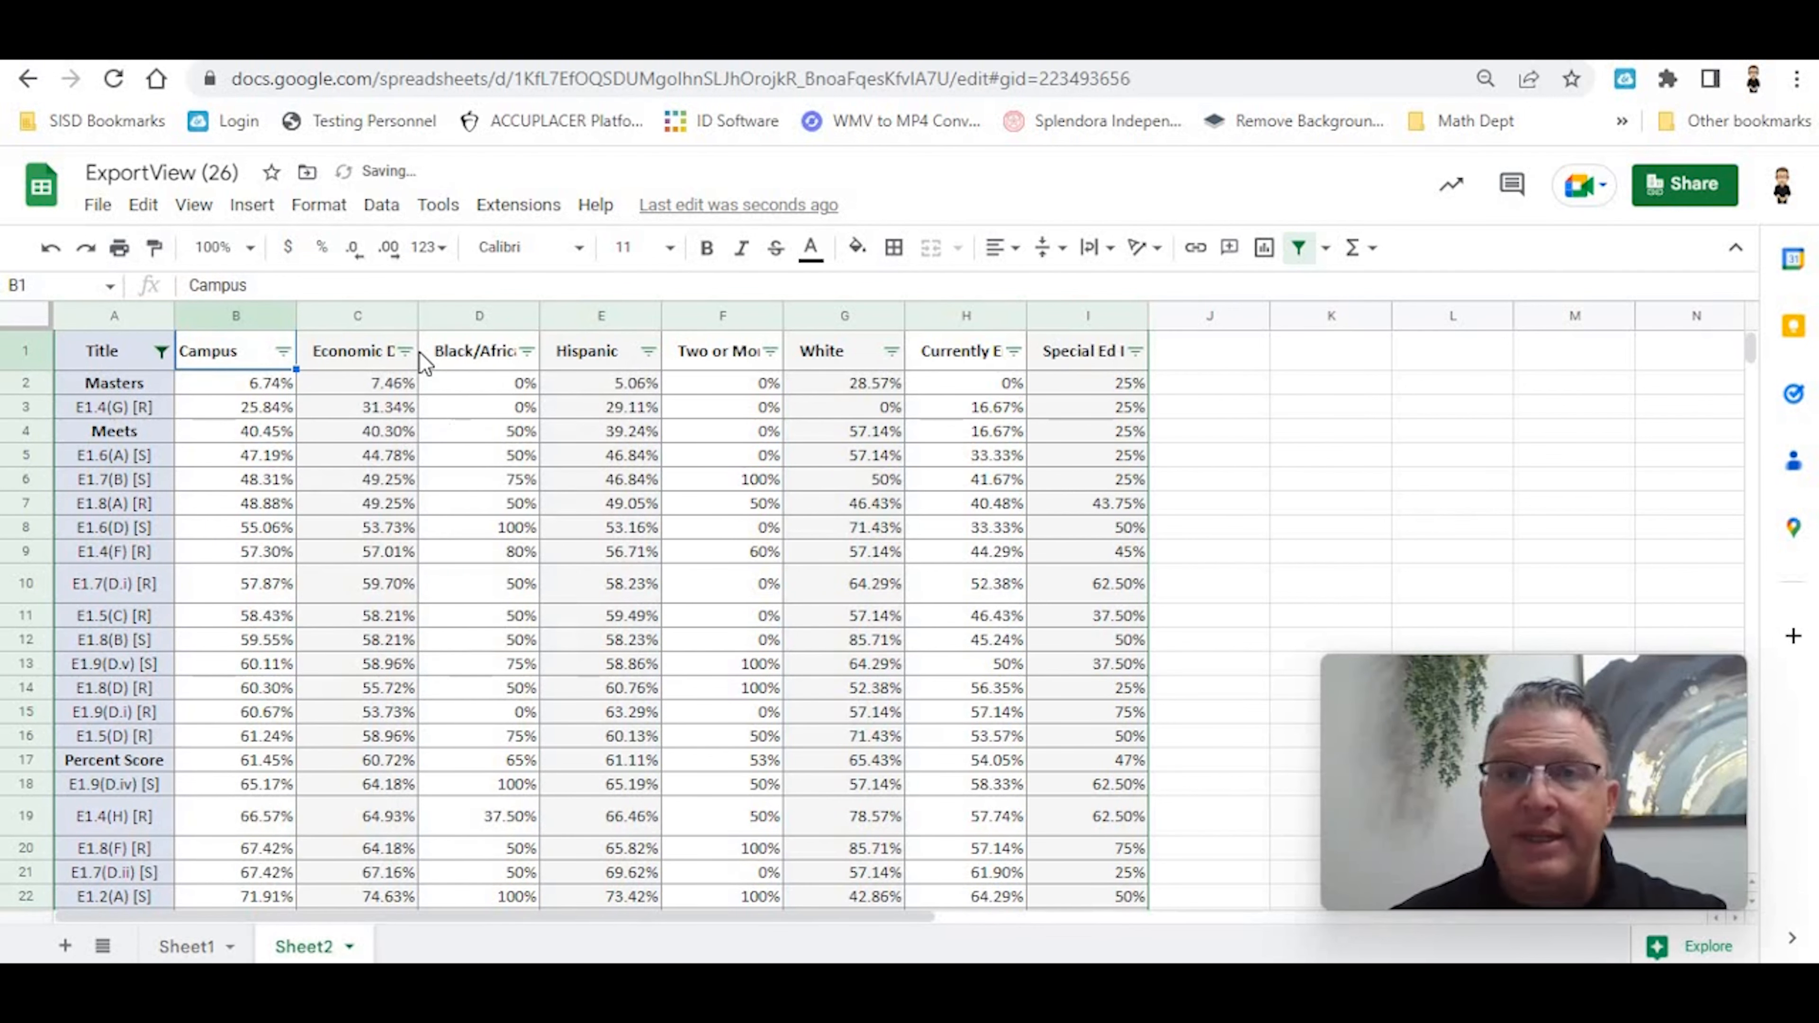